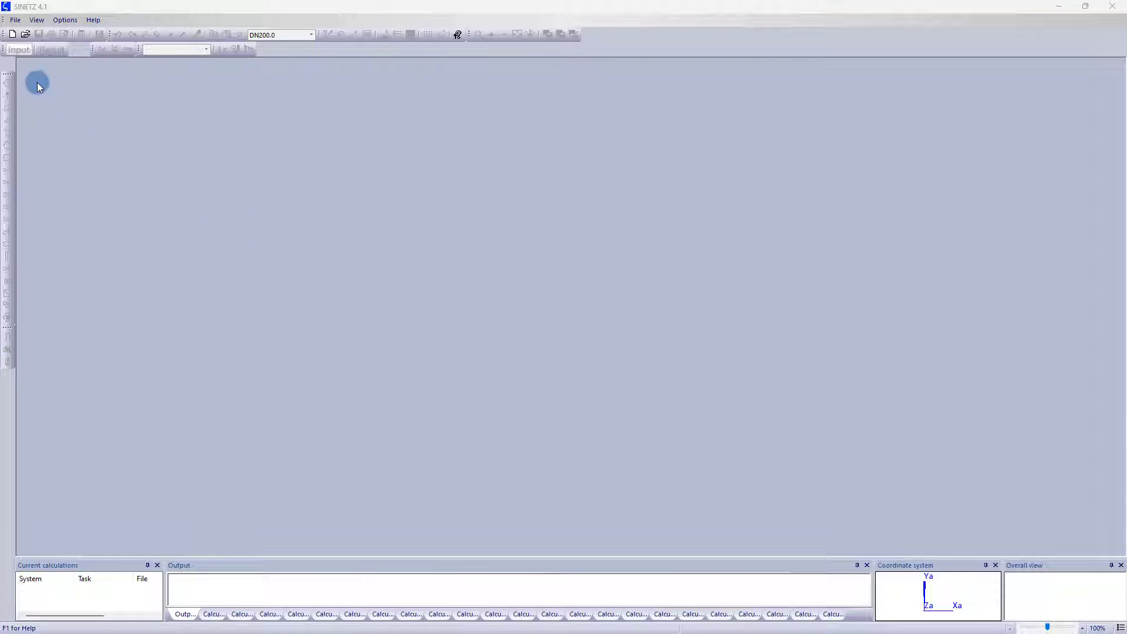
# Step: Create a new project: commission YouTube, project SINETZ, system Introduction, with mass flow in t/h
pyautogui.click(16, 20)
pyautogui.click(27, 32)
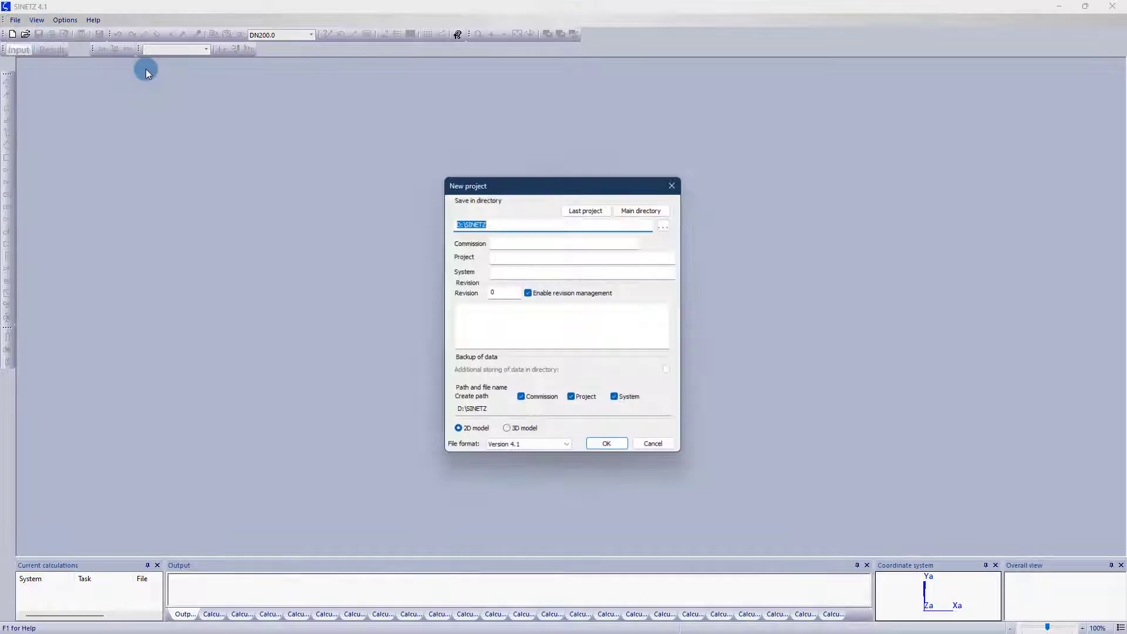
pyautogui.click(524, 242)
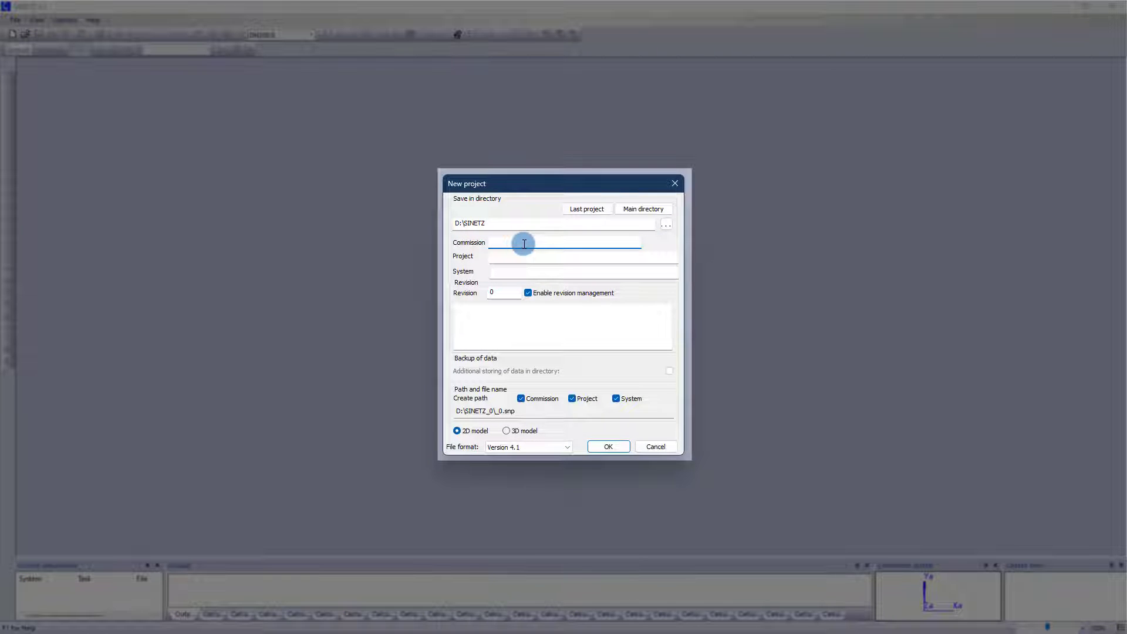
pyautogui.write('YouTube')
pyautogui.press('Tab')
pyautogui.write('SINETZ')
pyautogui.press('Tab')
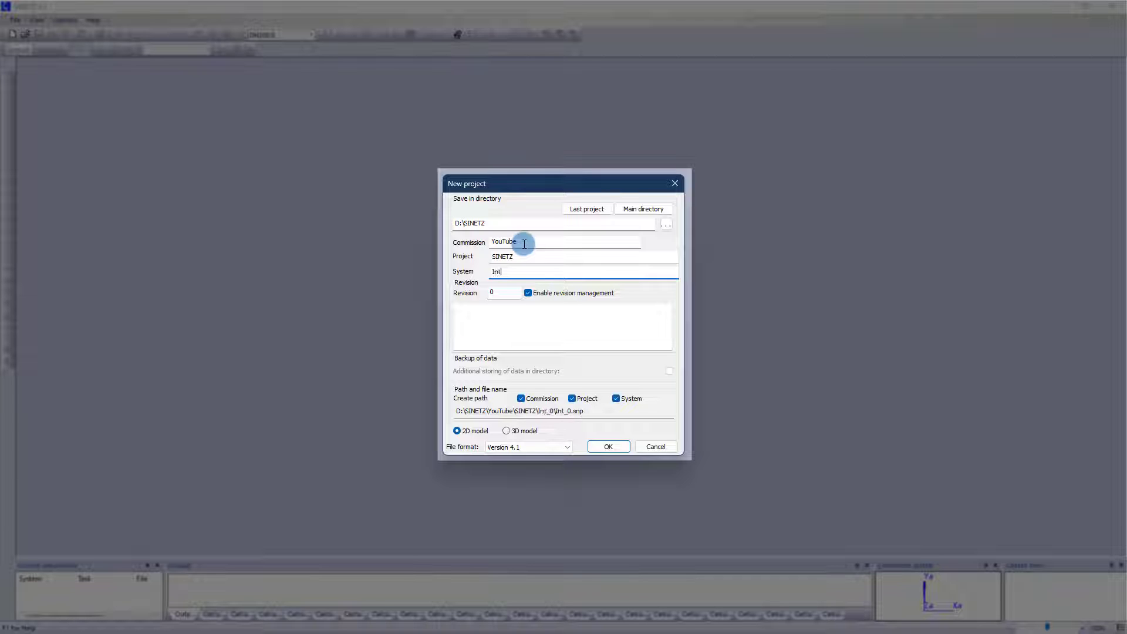
pyautogui.write('Introduction')
pyautogui.click(604, 448)
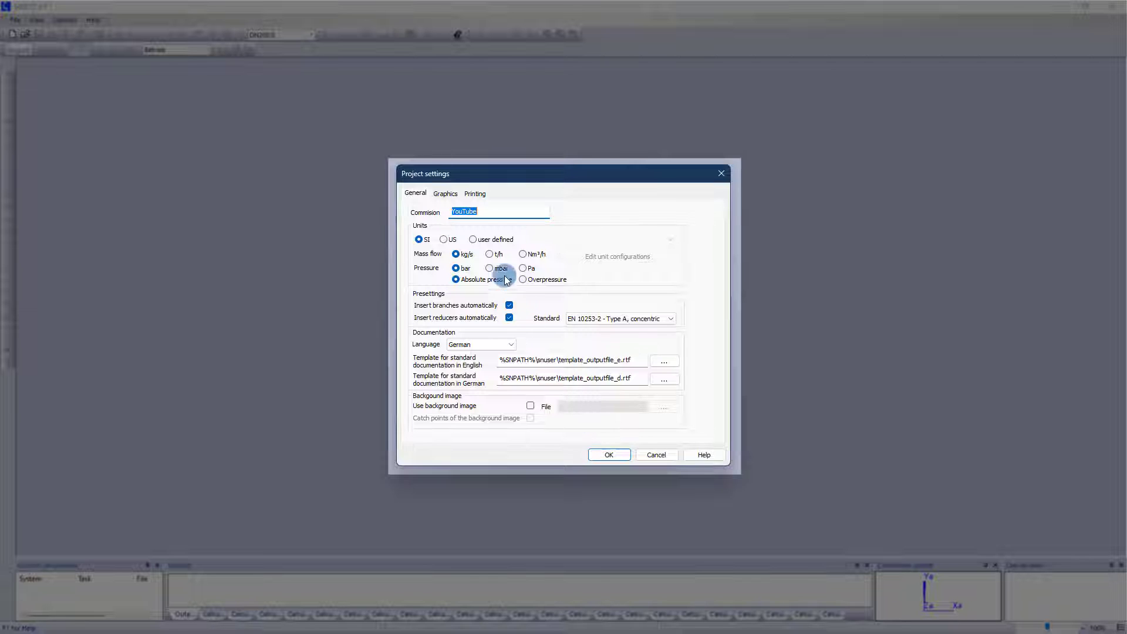
pyautogui.click(491, 256)
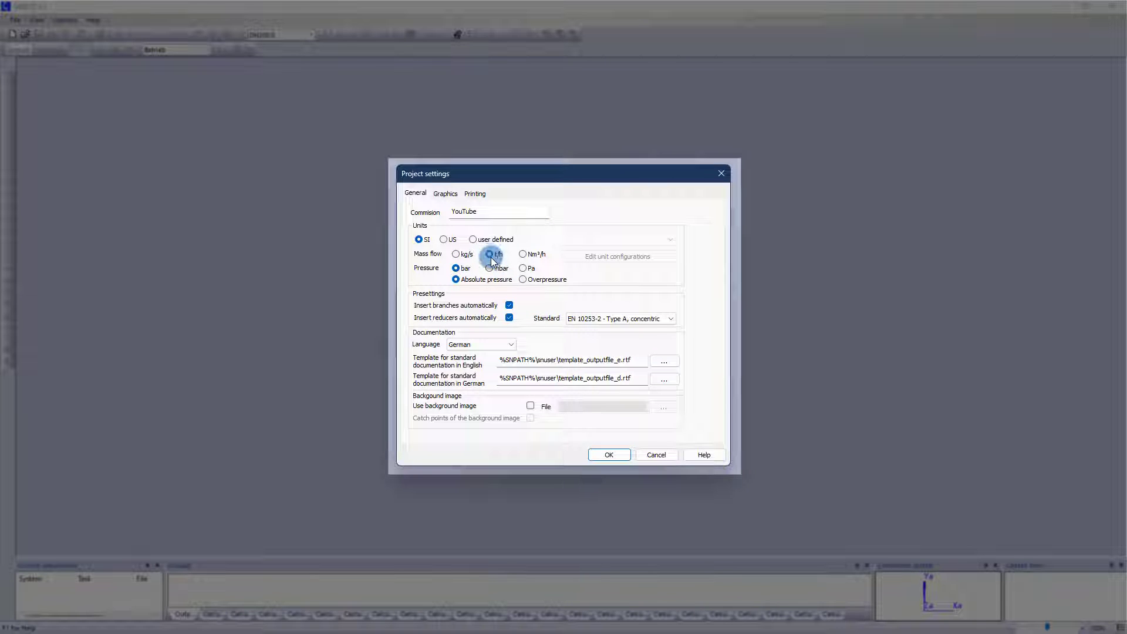
pyautogui.click(604, 455)
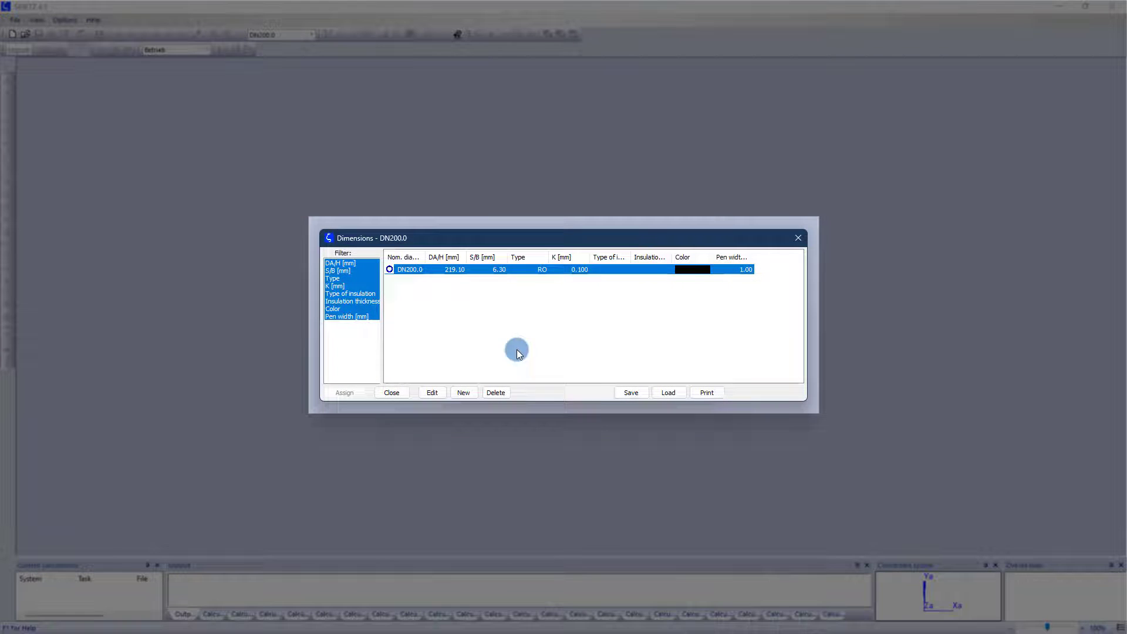
# Step: Make DN200.0 a standard pipe size with a 7.10 mm wall thickness
pyautogui.doubleClick(463, 269)
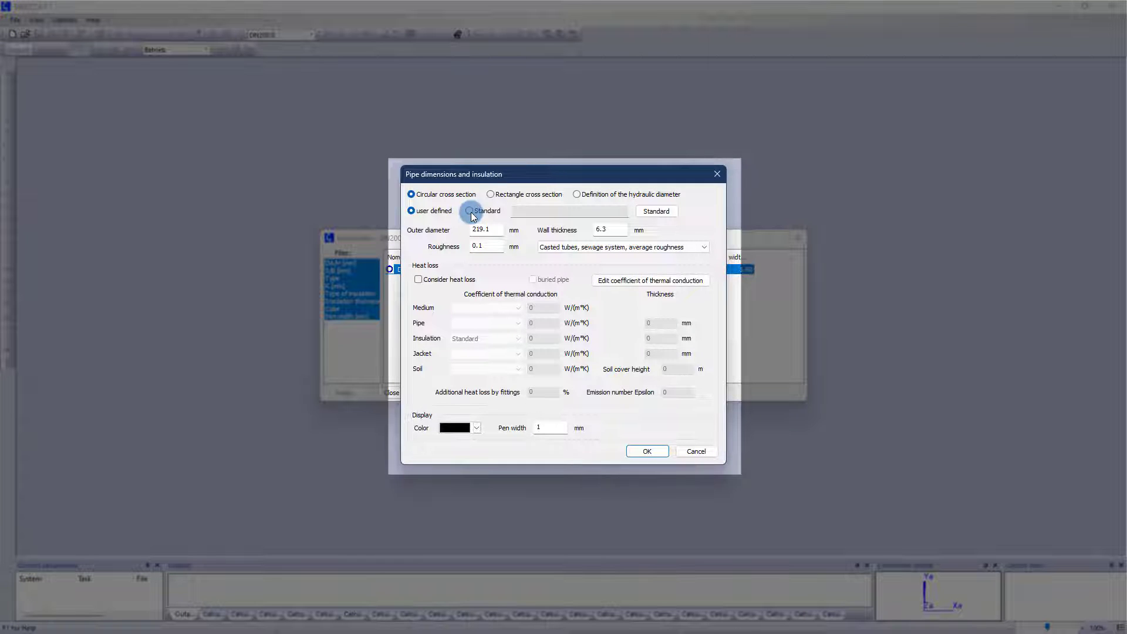
pyautogui.click(470, 212)
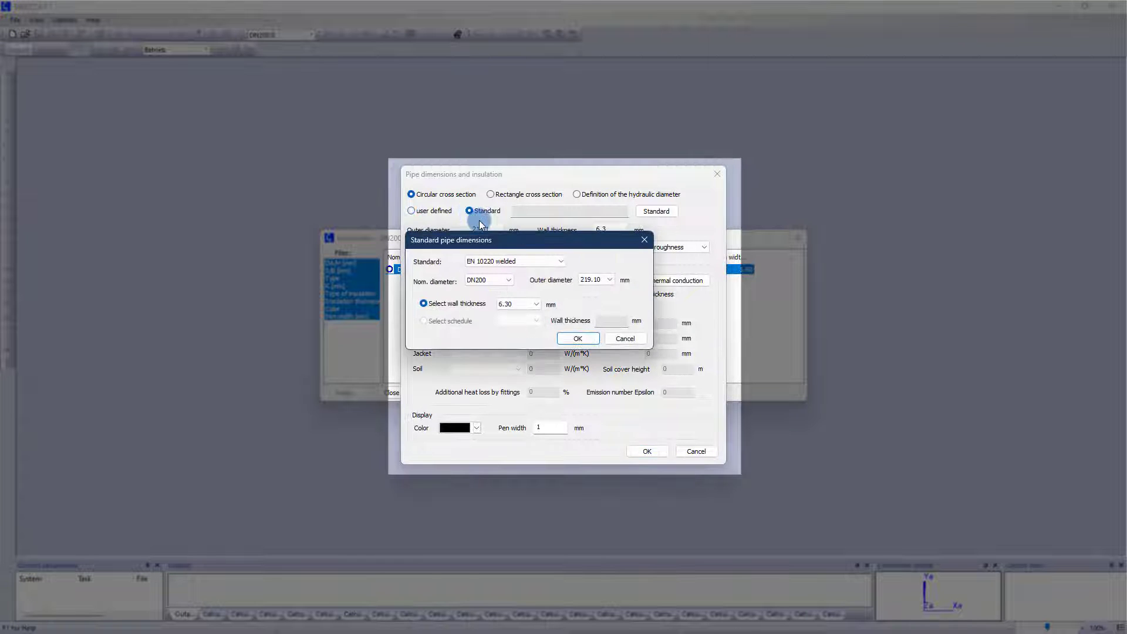
pyautogui.click(509, 304)
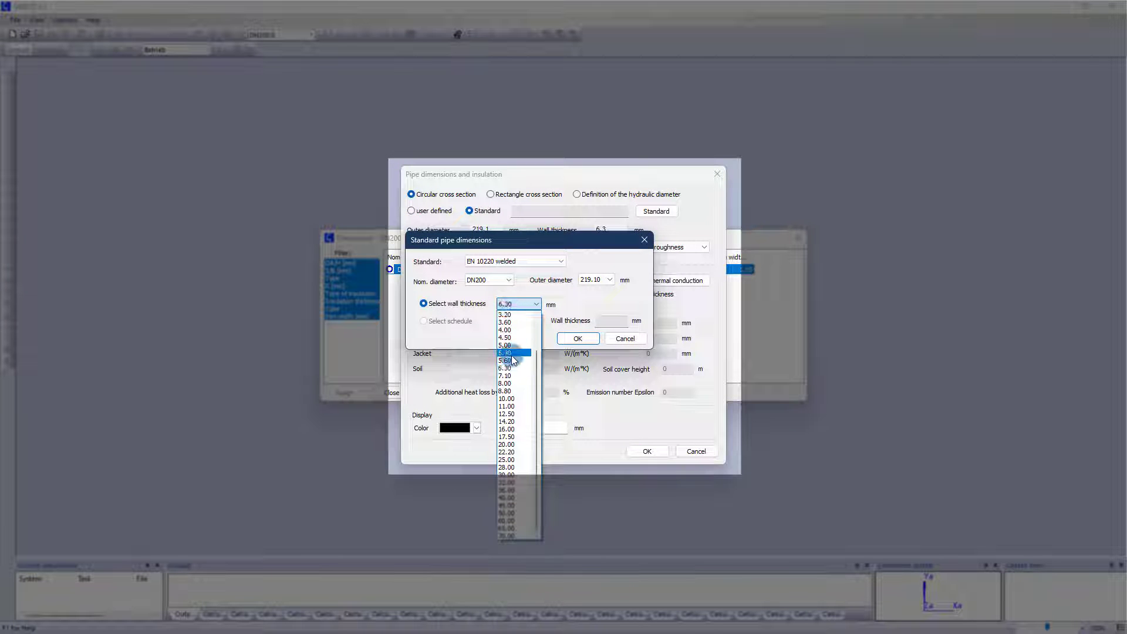
pyautogui.click(512, 377)
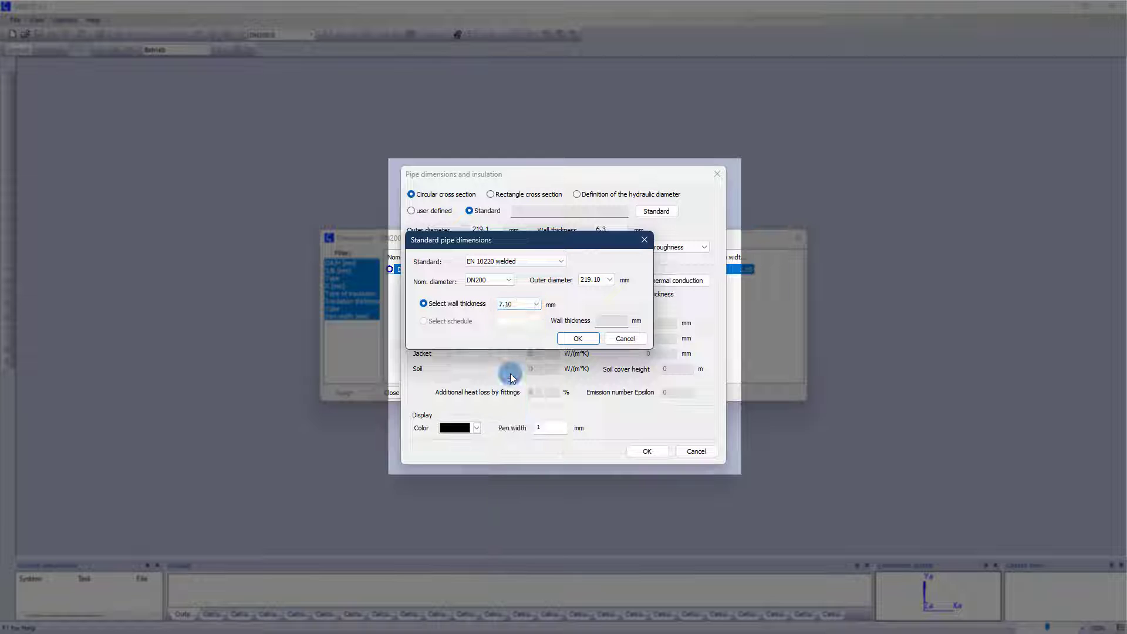
pyautogui.click(569, 340)
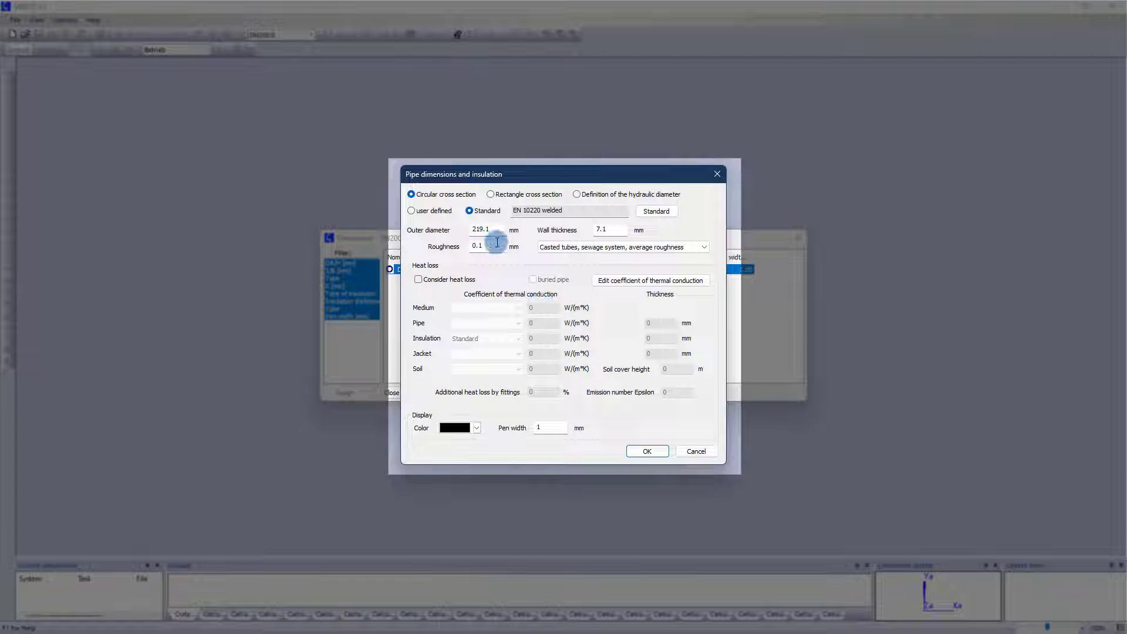
# Step: Set the roughness to the acid-cleaned seamless steel preset, entered as 0.04 mm
pyautogui.click(563, 247)
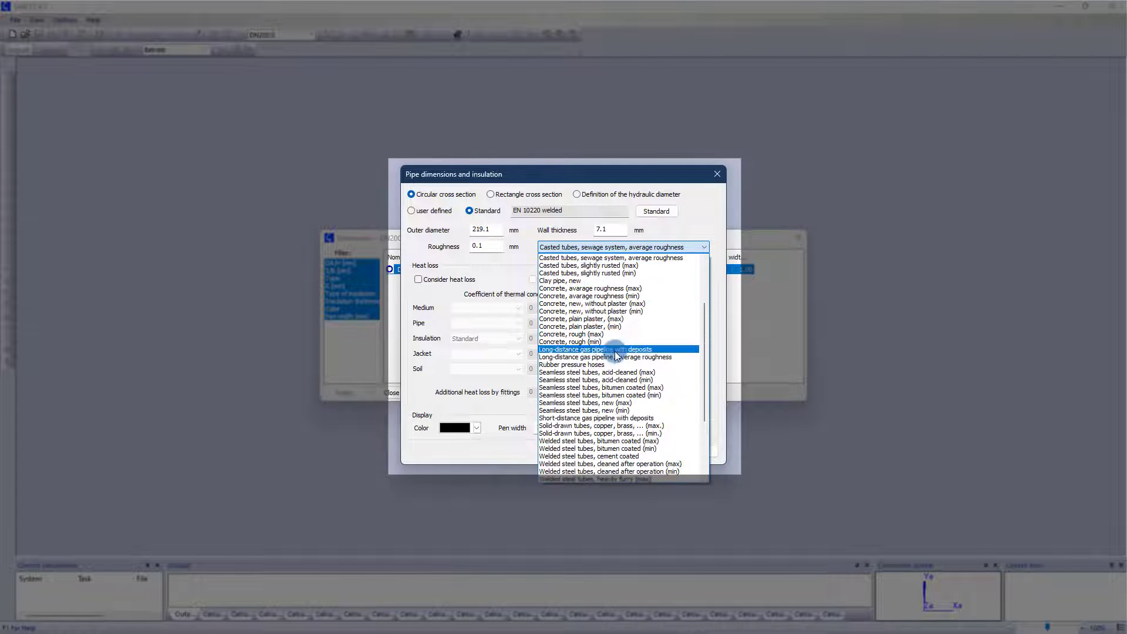
pyautogui.click(619, 373)
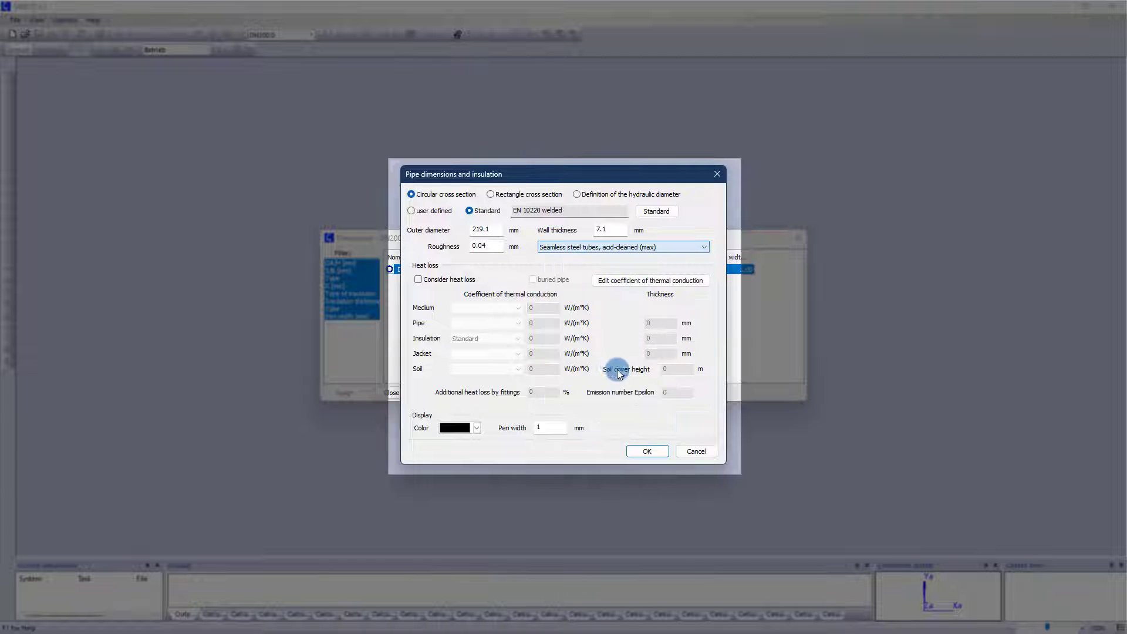
pyautogui.click(498, 248)
pyautogui.write('0.04')
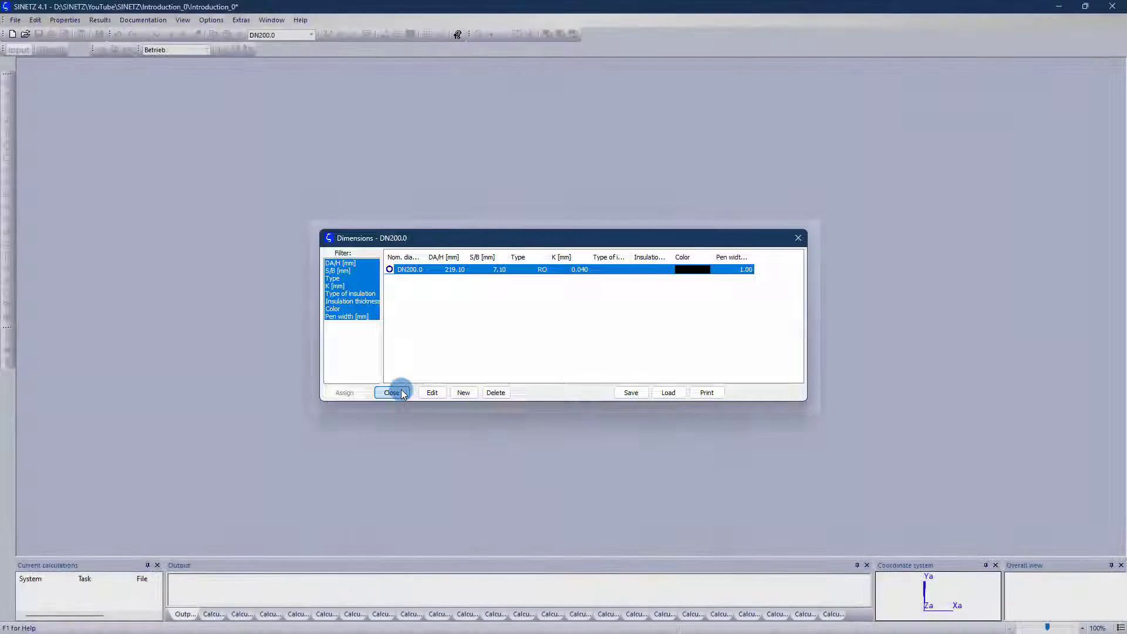
# Step: Close the Dimensions list and dismiss the open menu to reach the empty canvas
pyautogui.click(402, 394)
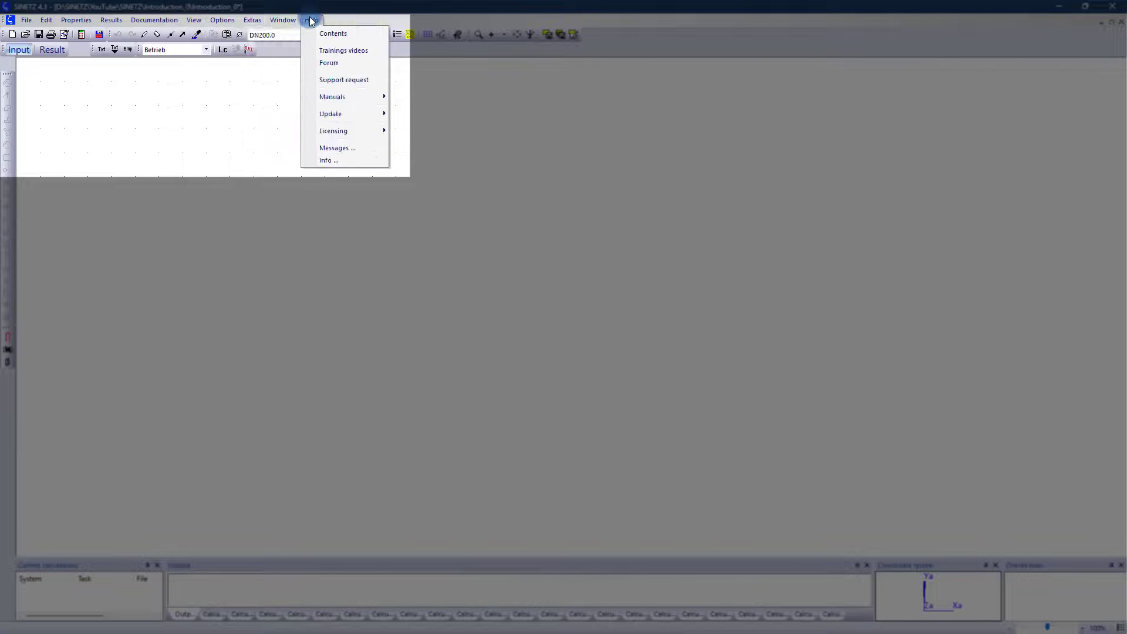
pyautogui.click(311, 21)
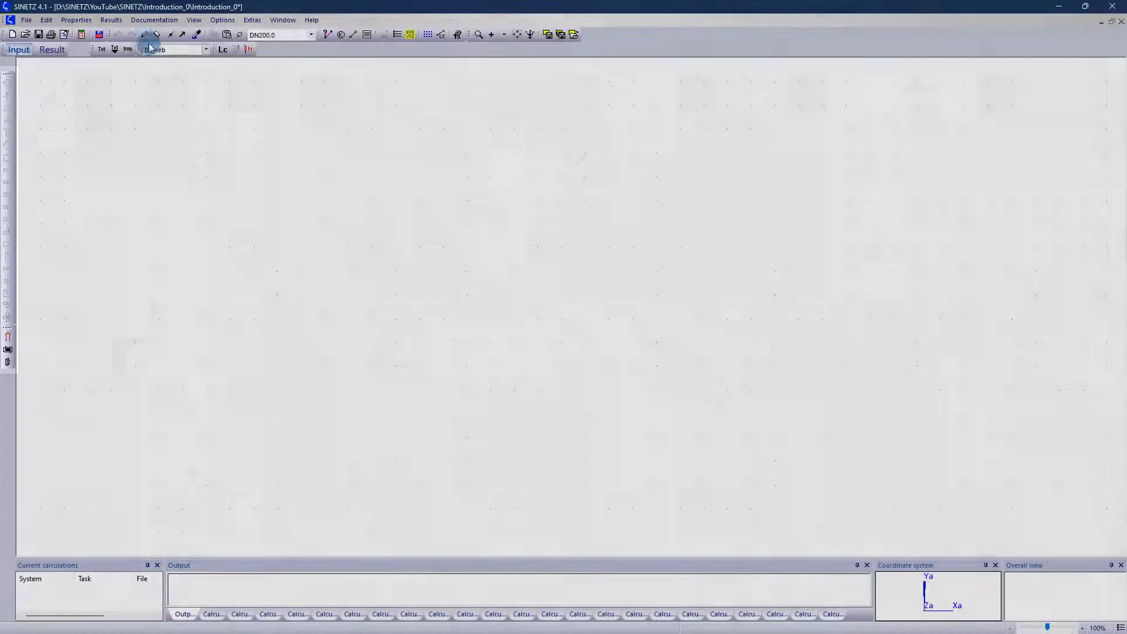
# Step: Draw a pipe rightward from node 1 to node 3
pyautogui.click(144, 34)
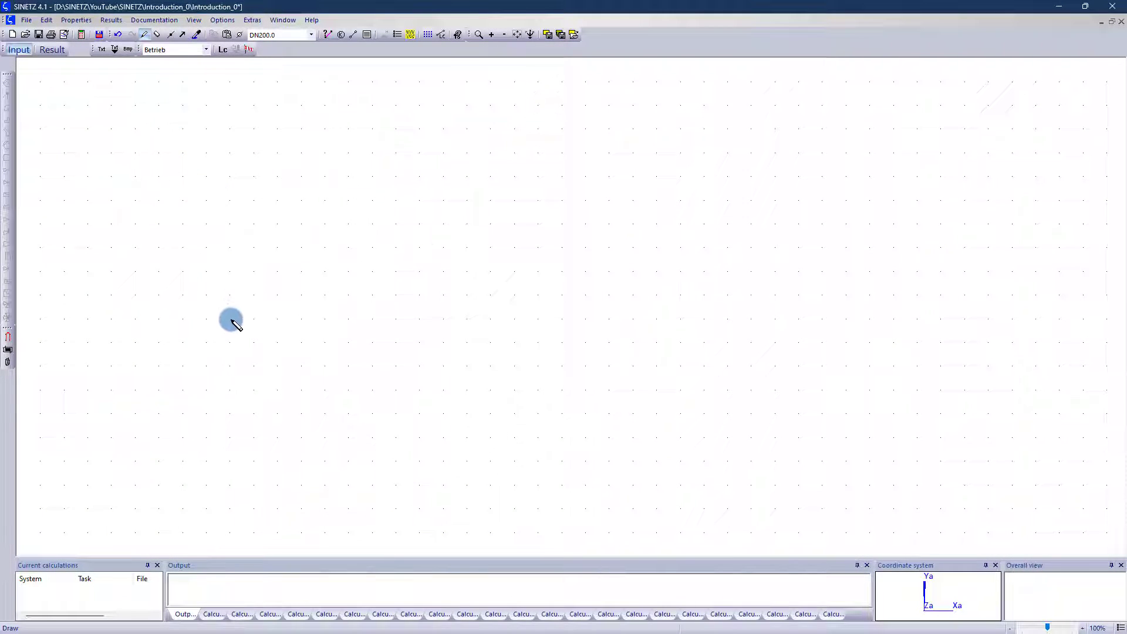
pyautogui.moveTo(230, 318); pyautogui.dragTo(561, 320)
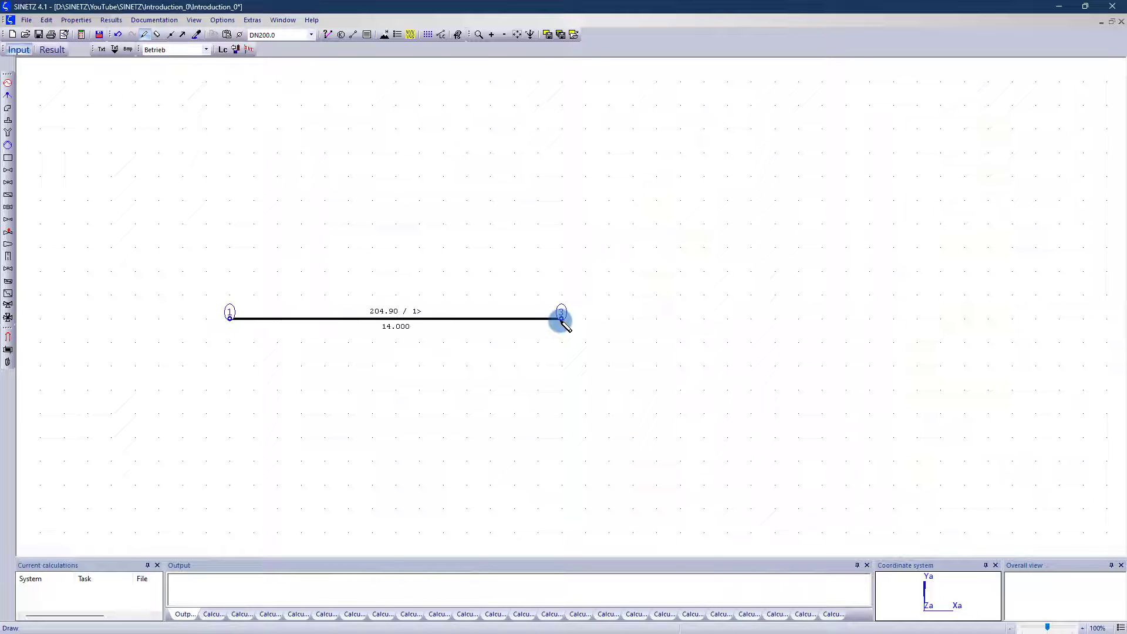
pyautogui.rightClick(562, 257)
pyautogui.click(563, 263)
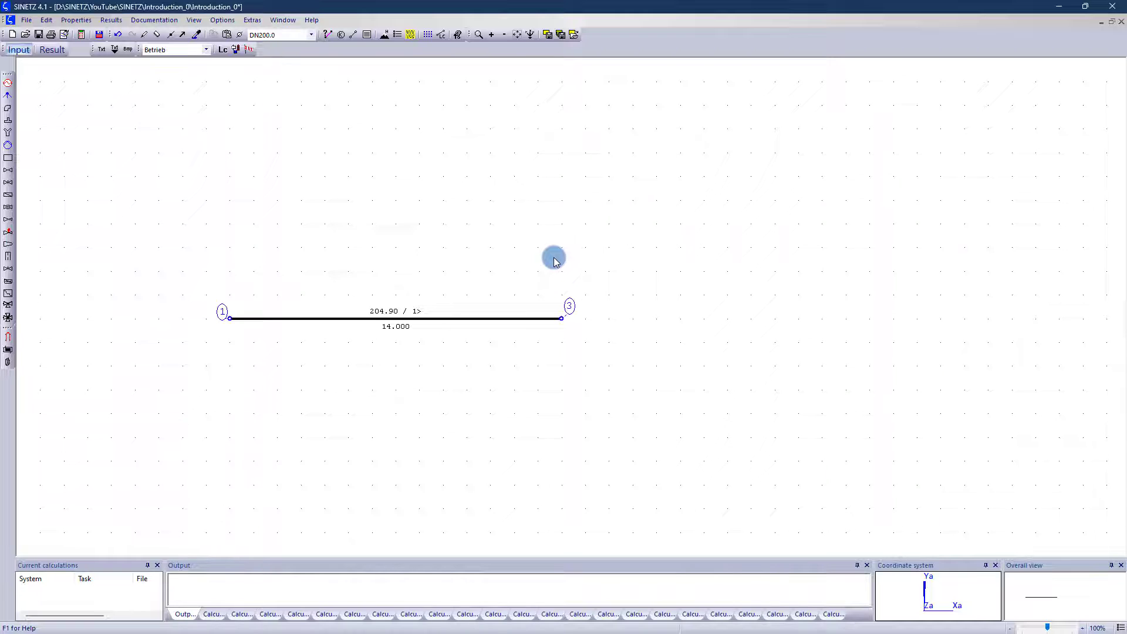
# Step: Give the pipe a length of 50 m and add a 90° bend
pyautogui.doubleClick(432, 323)
pyautogui.moveTo(514, 186); pyautogui.dragTo(653, 140)
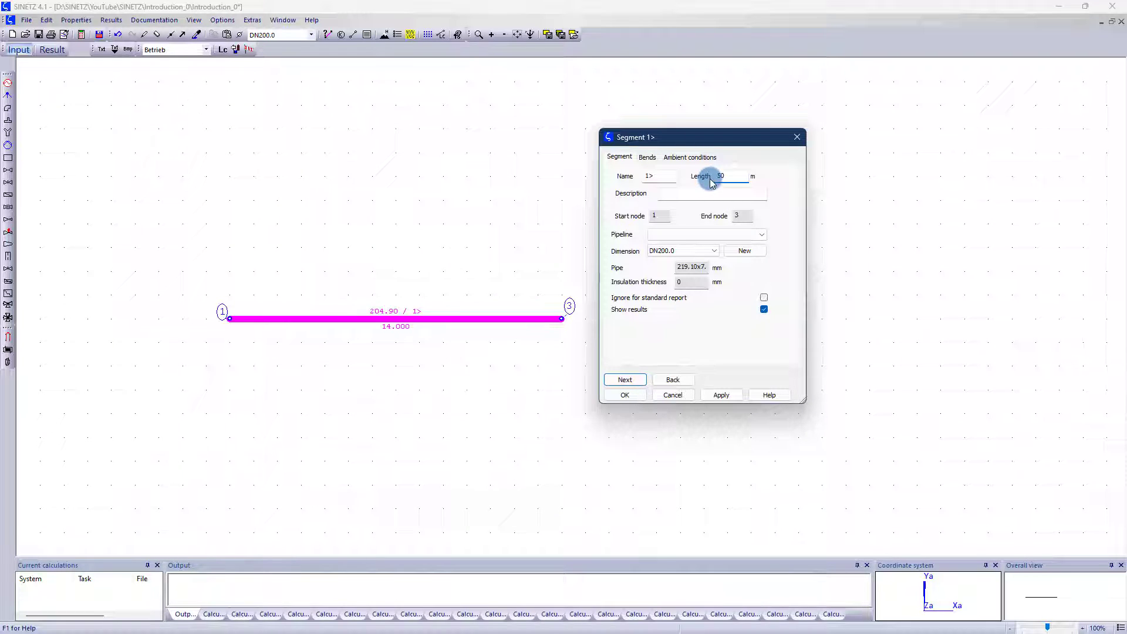
pyautogui.click(648, 157)
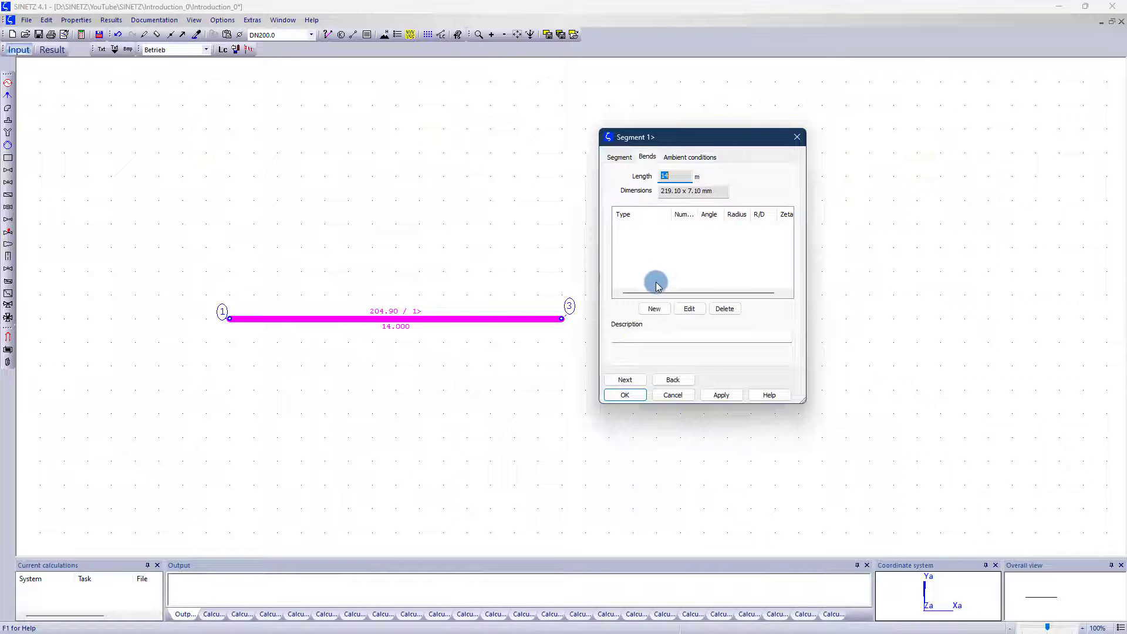
pyautogui.click(654, 309)
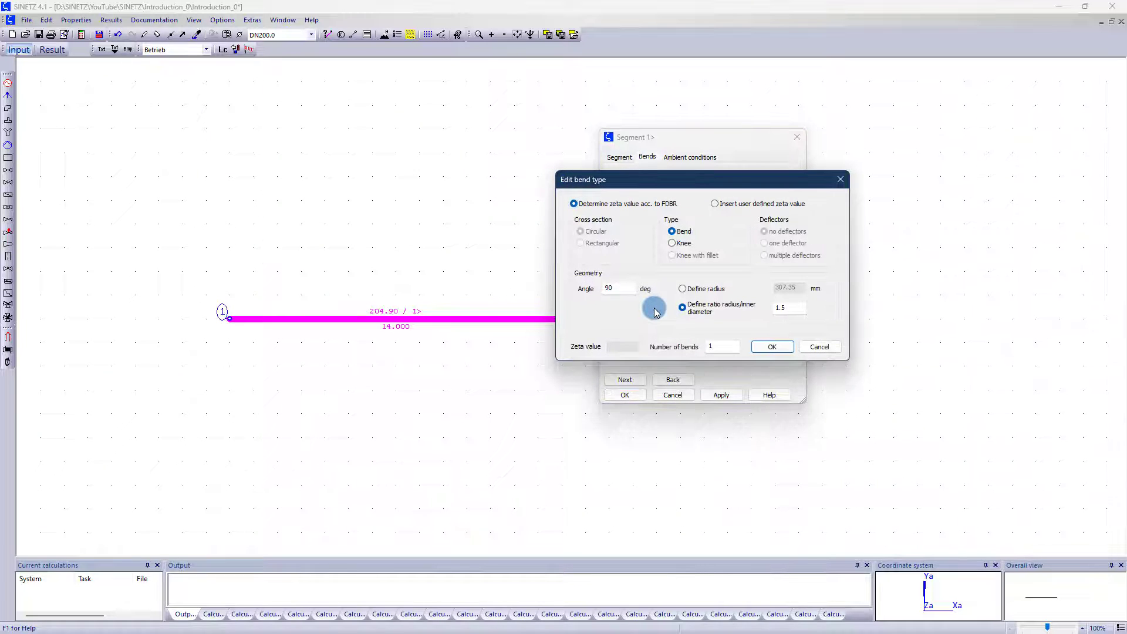
pyautogui.click(718, 346)
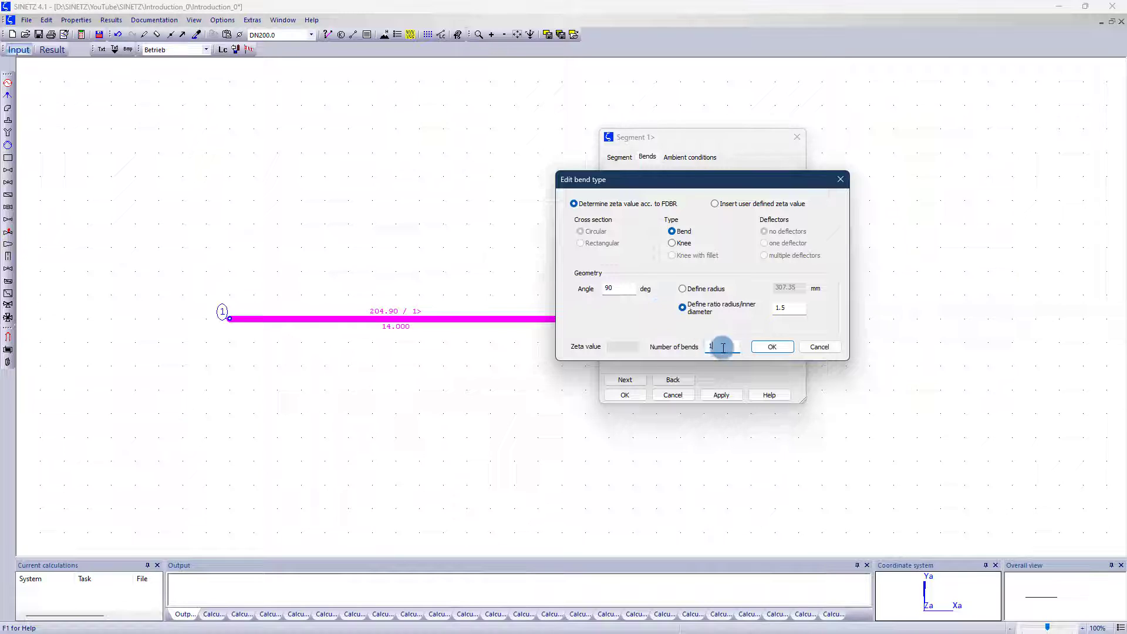
pyautogui.click(765, 347)
pyautogui.click(625, 394)
pyautogui.rightClick(494, 282)
# Step: Place a user-defined valve with Zeta 2,2 on the node 1–3 pipe
pyautogui.click(527, 284)
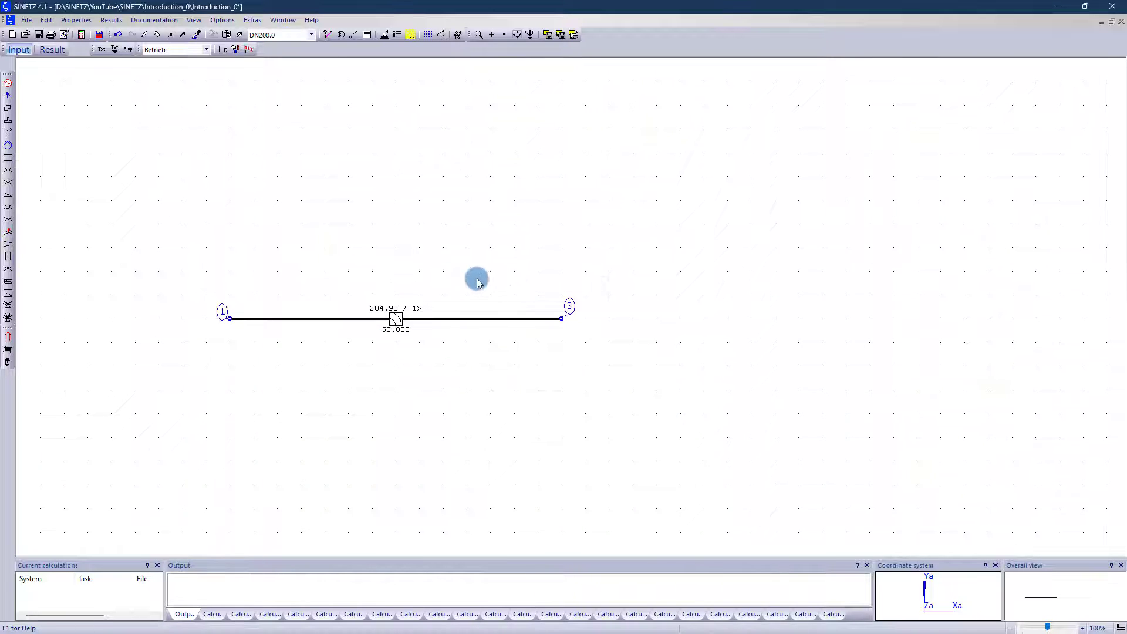
pyautogui.click(8, 171)
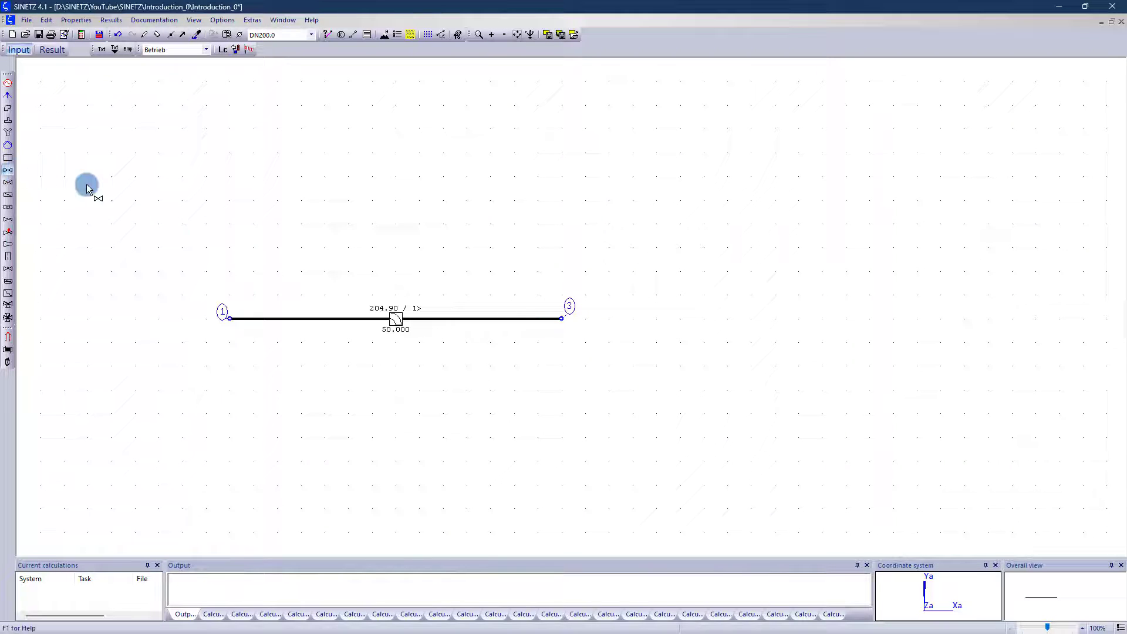
pyautogui.click(289, 318)
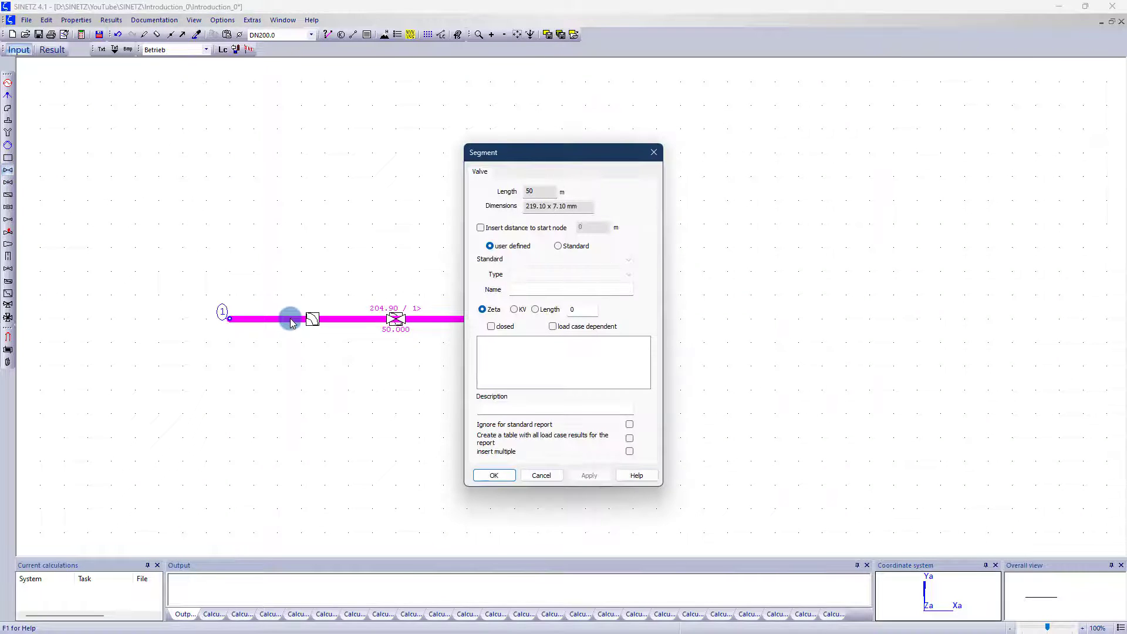
pyautogui.doubleClick(574, 309)
pyautogui.write('2,2')
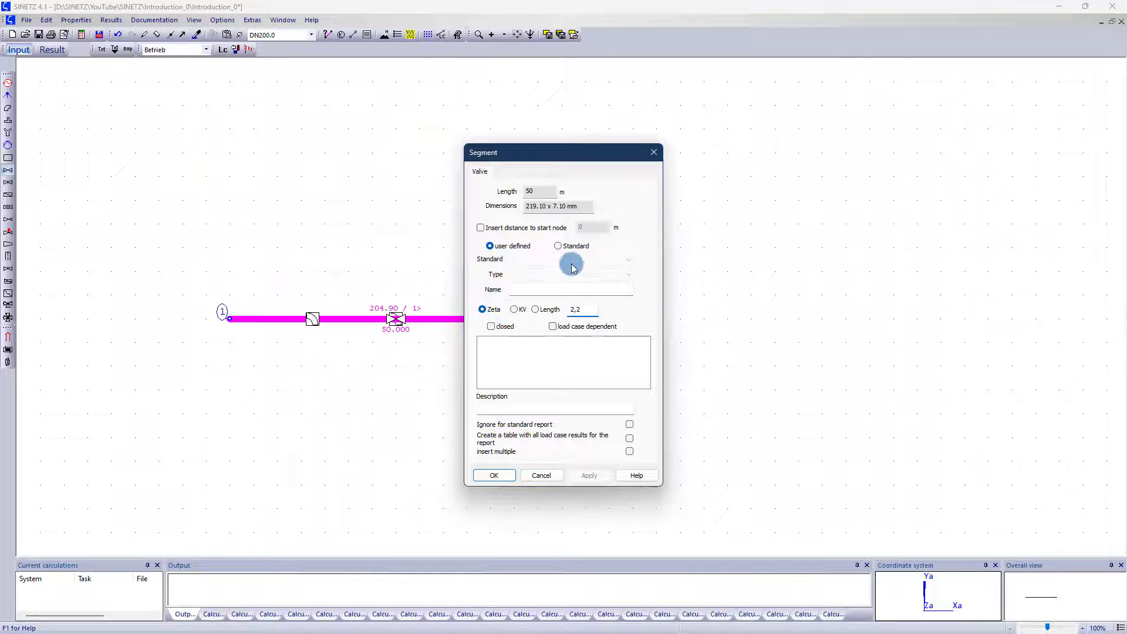
pyautogui.click(558, 246)
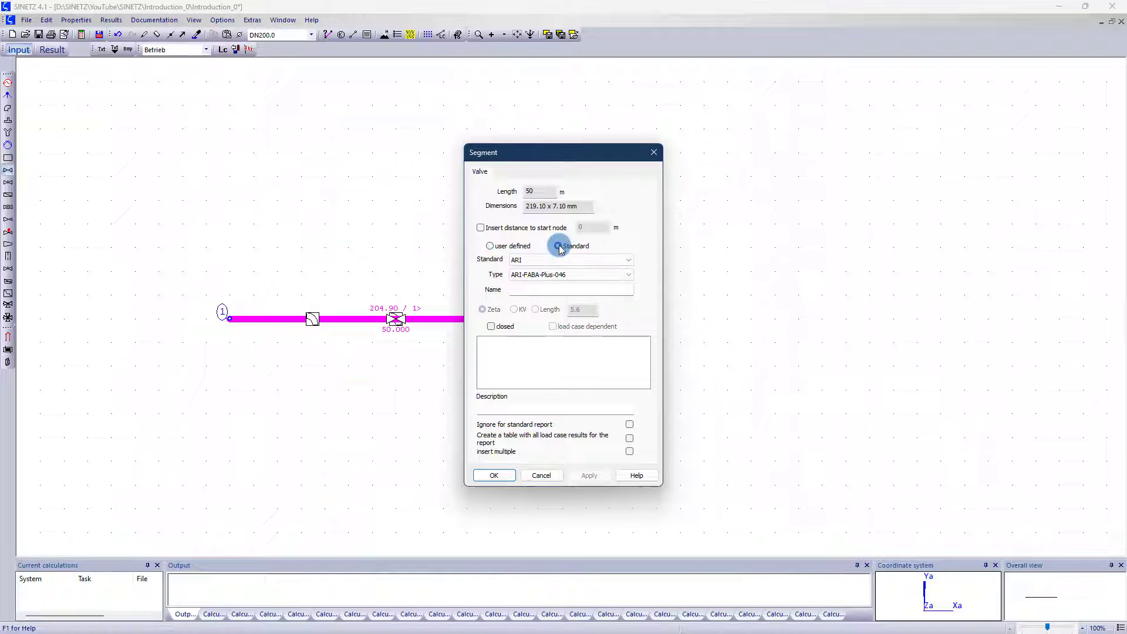
pyautogui.click(496, 250)
pyautogui.doubleClick(578, 308)
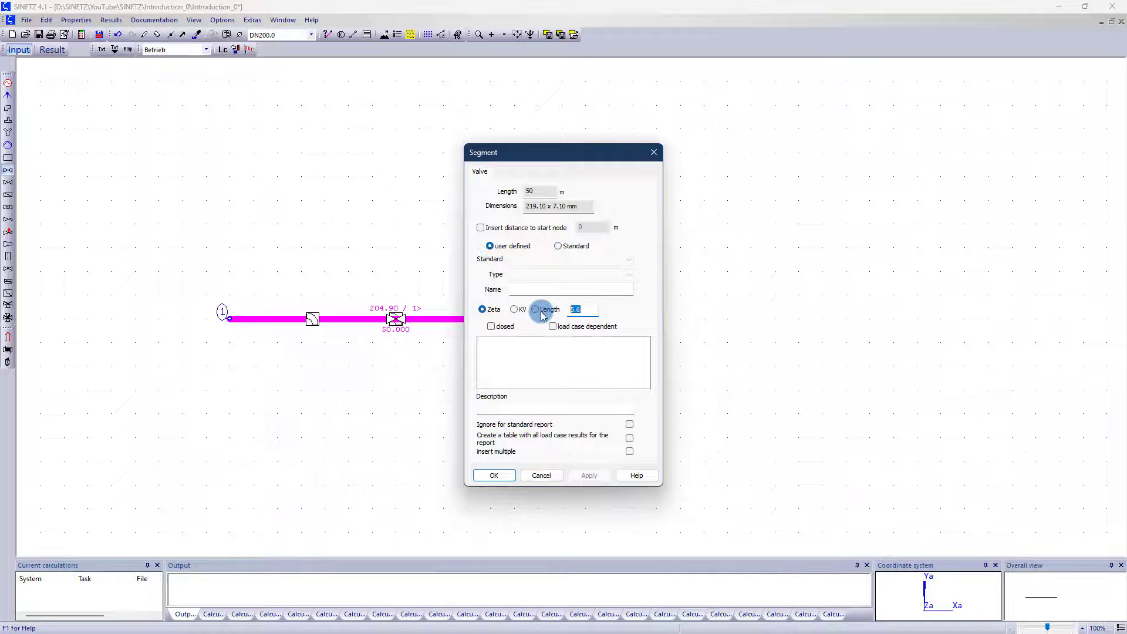
pyautogui.click(494, 475)
pyautogui.rightClick(340, 236)
pyautogui.press('Escape')
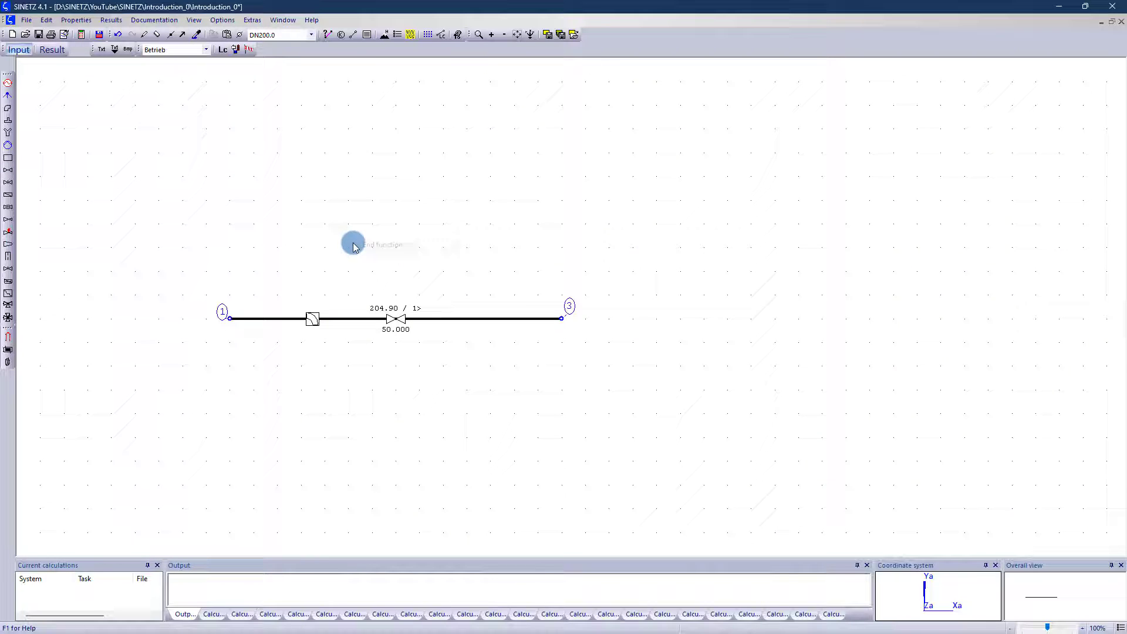
# Step: Set node 1 to 5 bar a pressure, 250 t/h inflow and 20 °C, then refresh the view
pyautogui.click(235, 50)
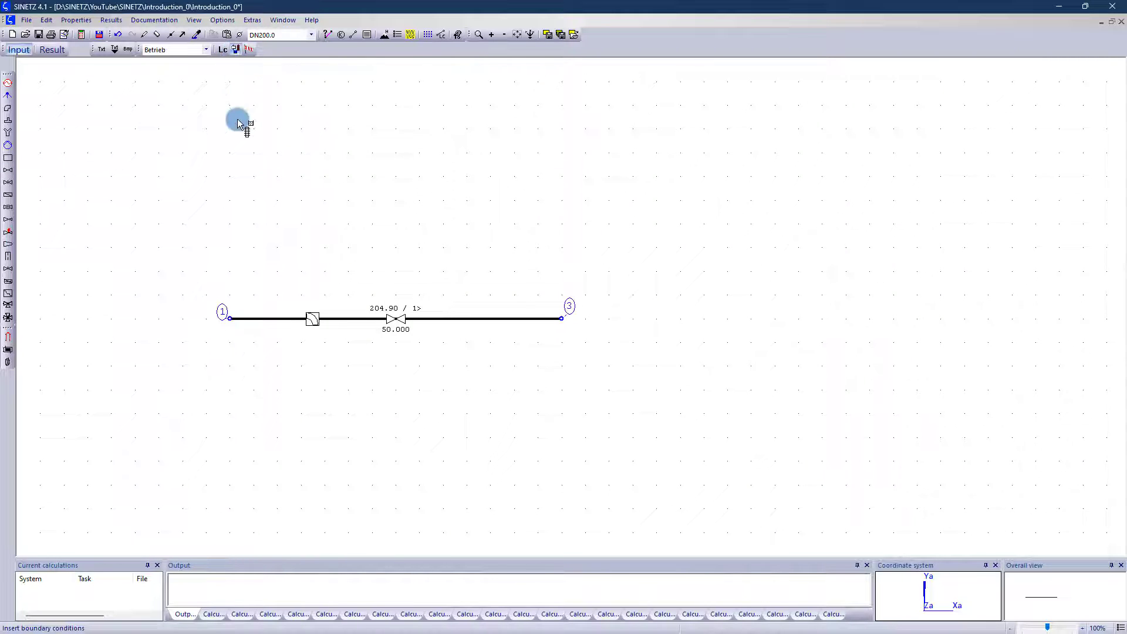
pyautogui.click(229, 318)
pyautogui.click(536, 253)
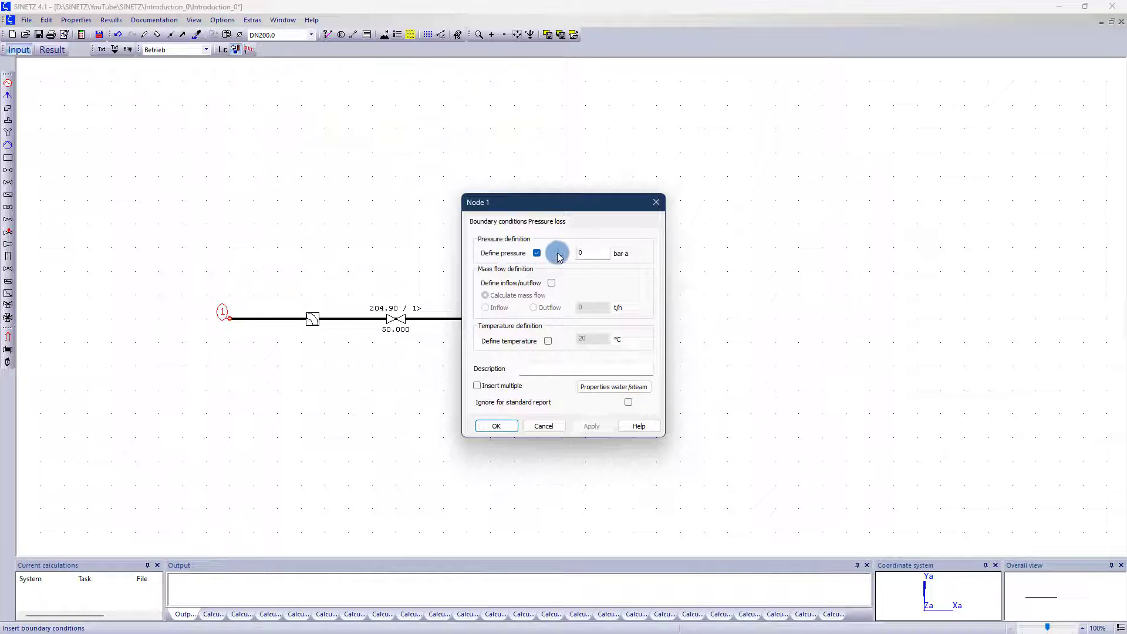
pyautogui.write('5')
pyautogui.click(551, 282)
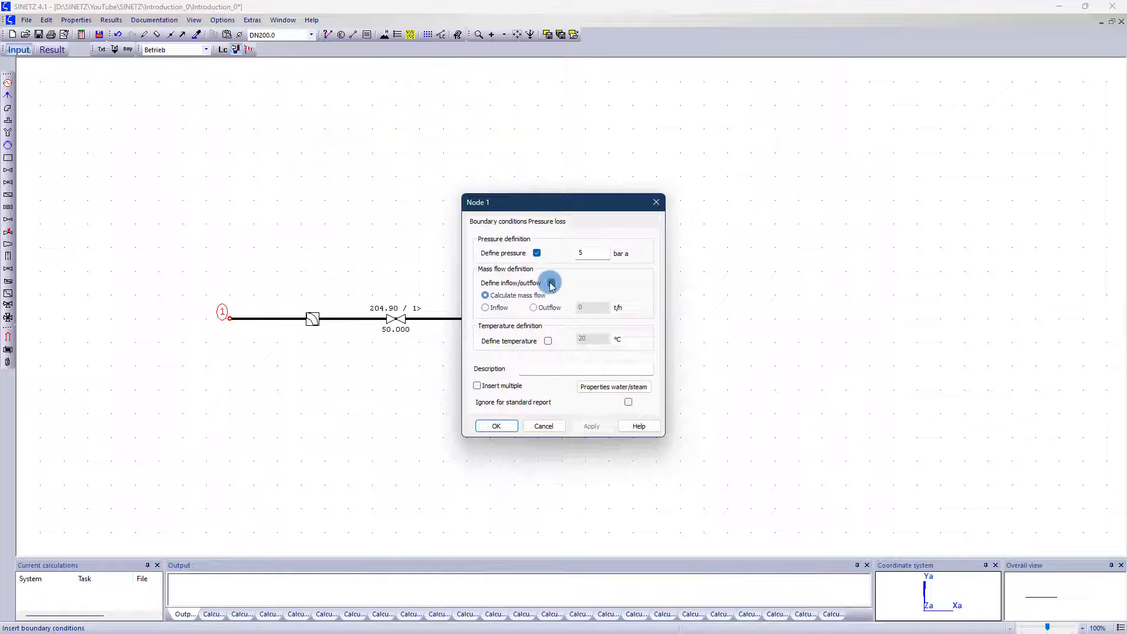
pyautogui.click(485, 308)
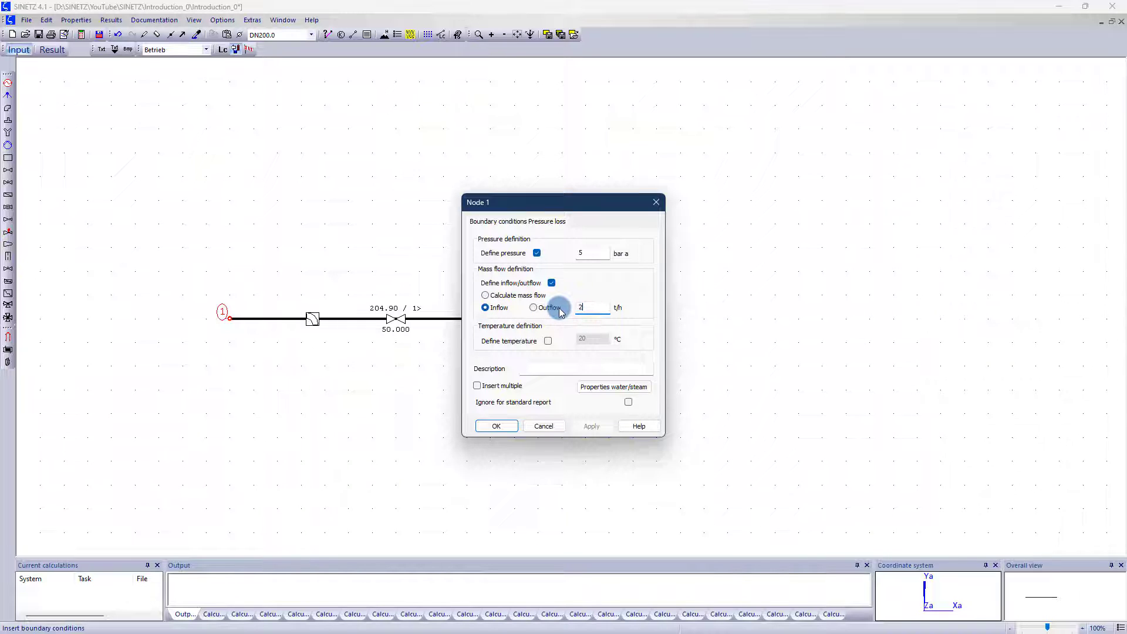
pyautogui.click(548, 341)
pyautogui.click(496, 425)
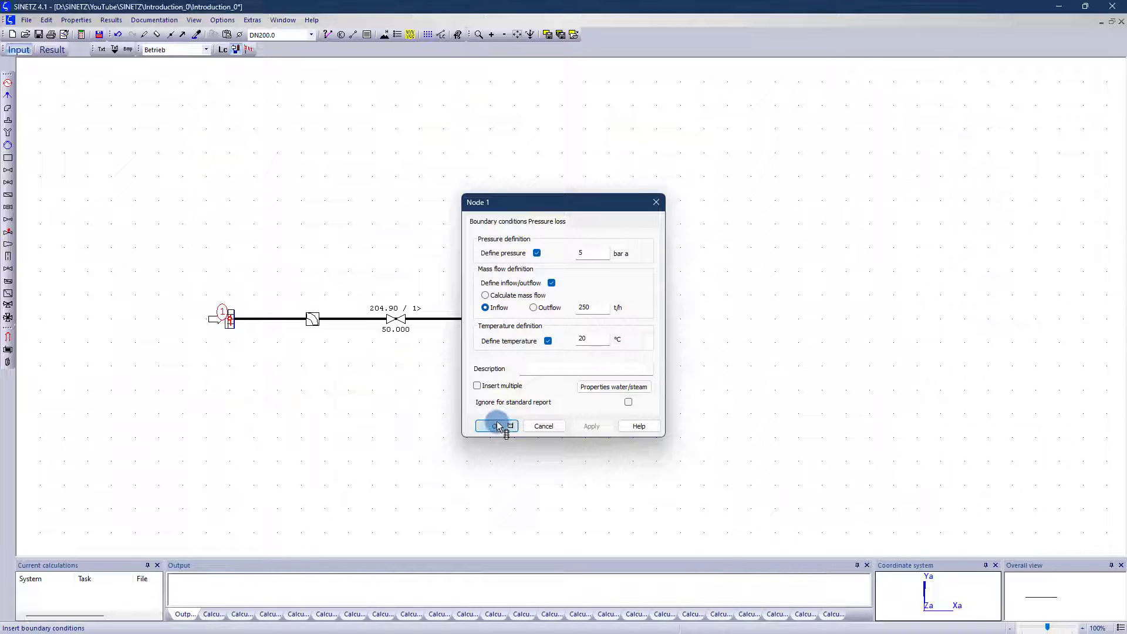
pyautogui.rightClick(340, 269)
pyautogui.click(349, 278)
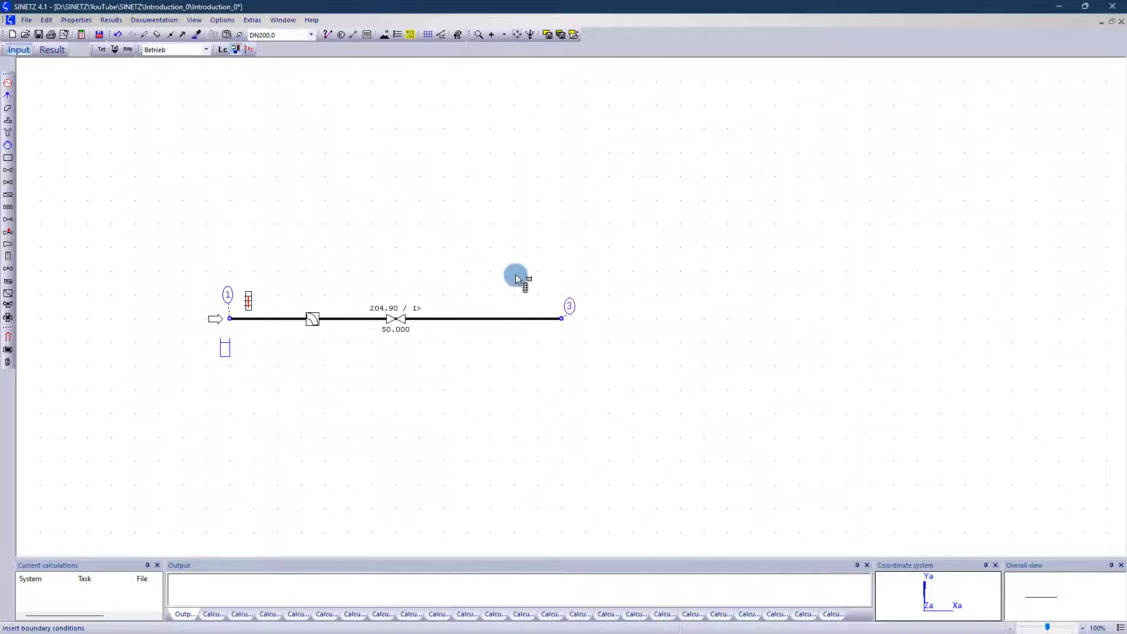
# Step: Give node 3 an inflow/outflow condition with calculated mass flow, then refresh the view
pyautogui.click(563, 318)
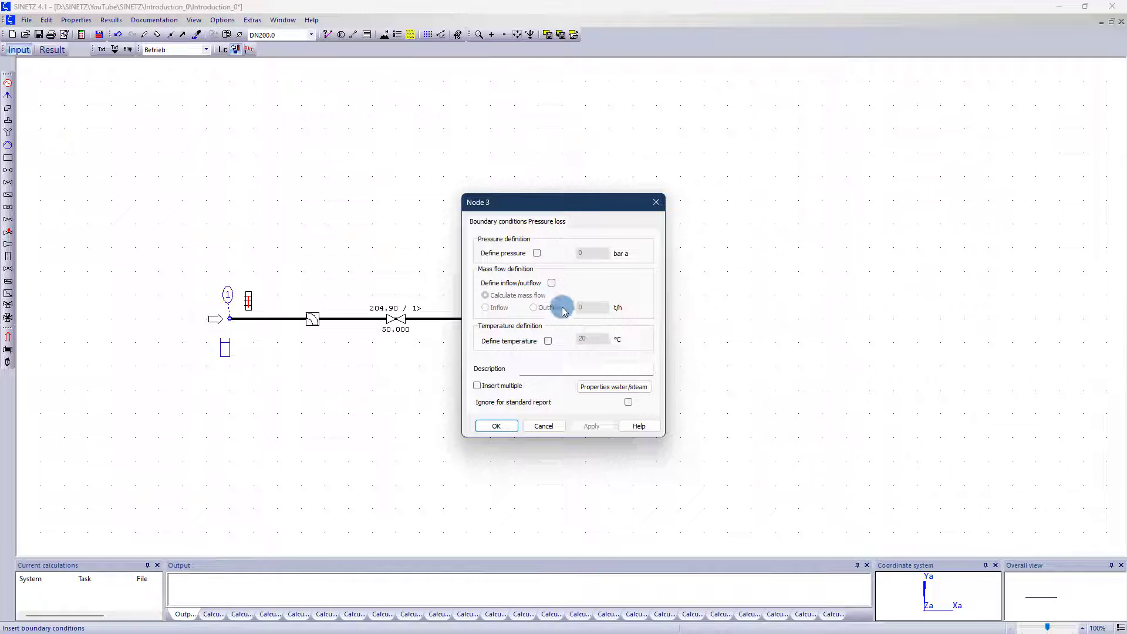
pyautogui.click(552, 284)
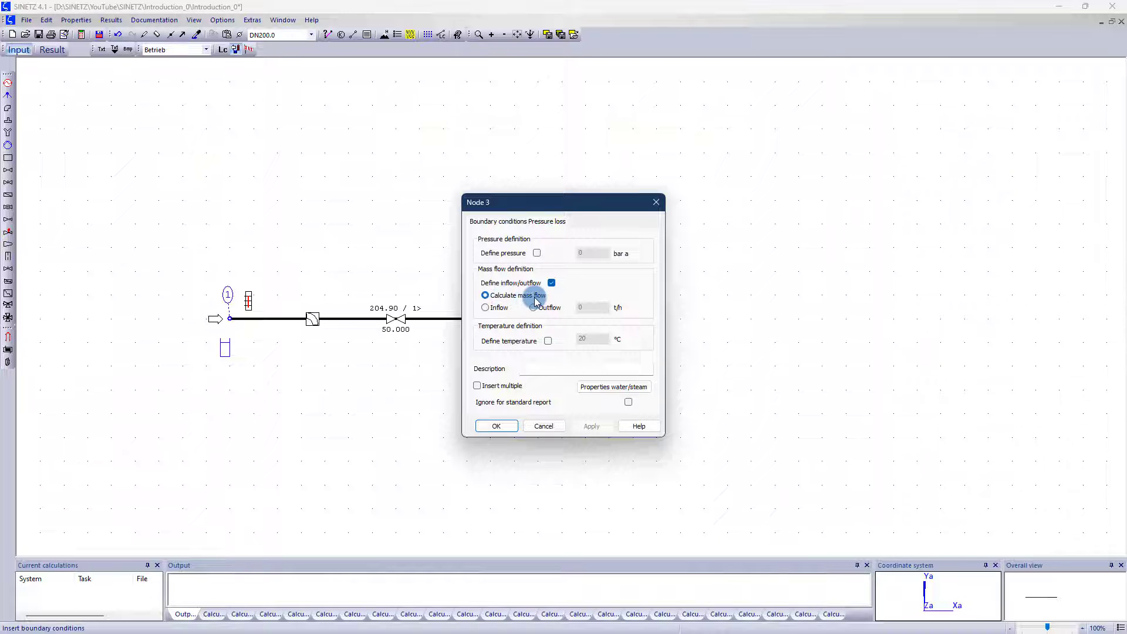
pyautogui.click(496, 426)
pyautogui.rightClick(395, 193)
pyautogui.click(403, 200)
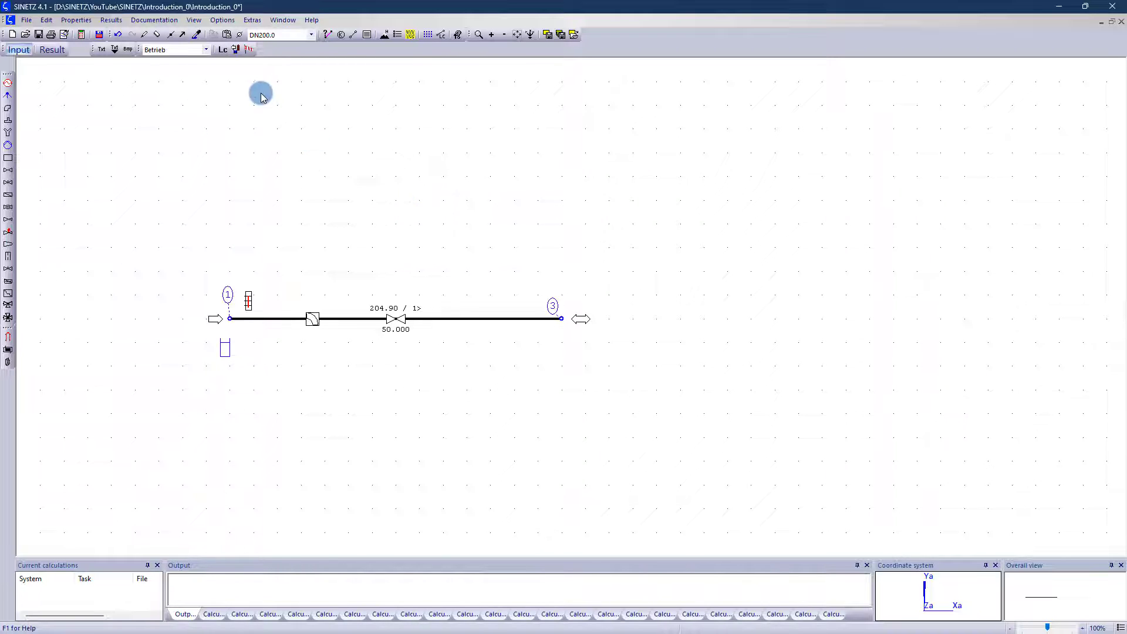
# Step: Confirm the Betrieb load case with Water as the medium
pyautogui.click(223, 50)
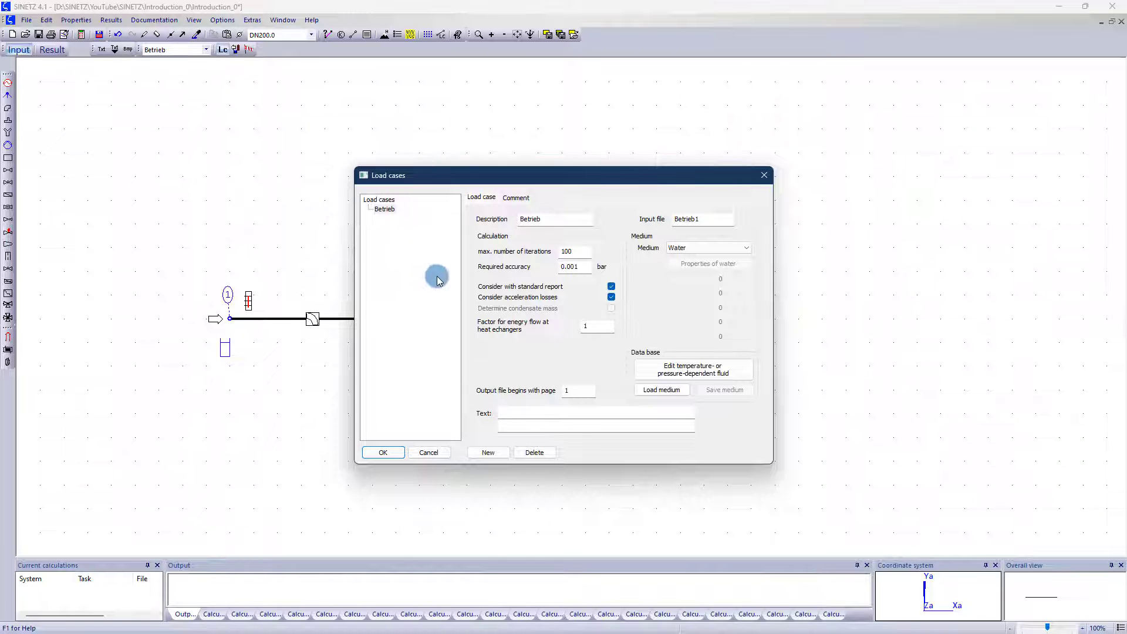
pyautogui.click(681, 251)
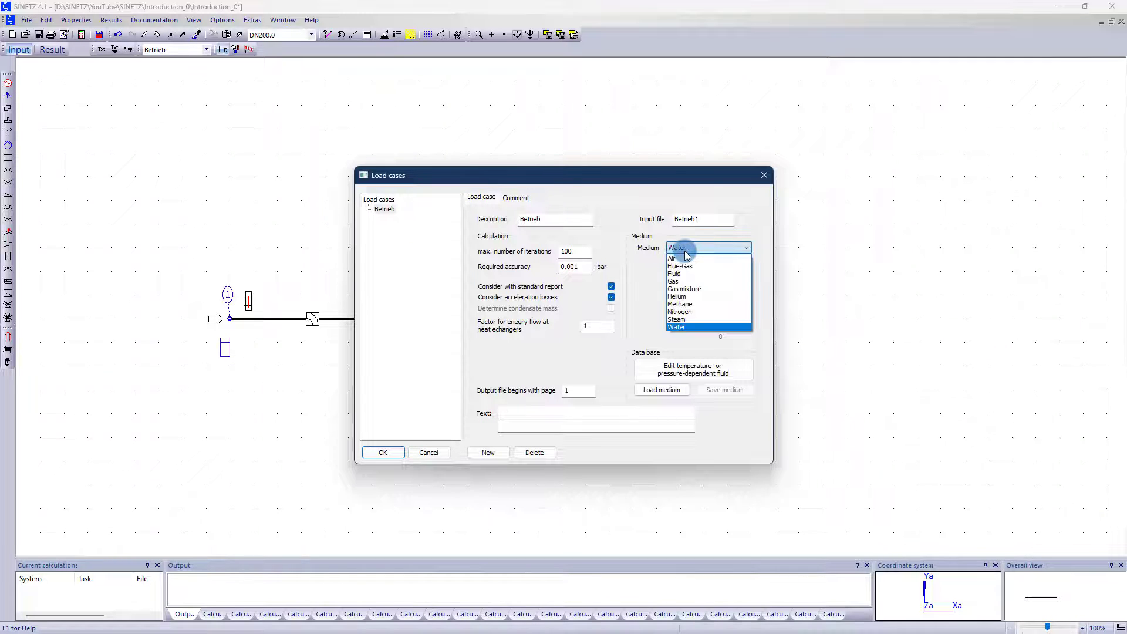
pyautogui.click(686, 327)
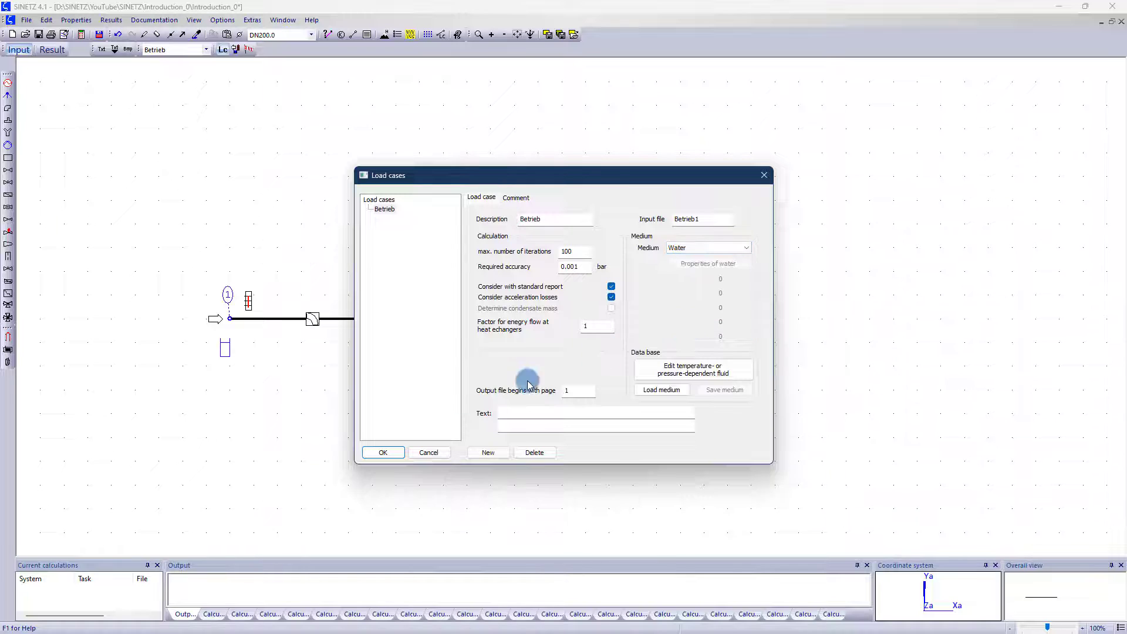
pyautogui.click(383, 453)
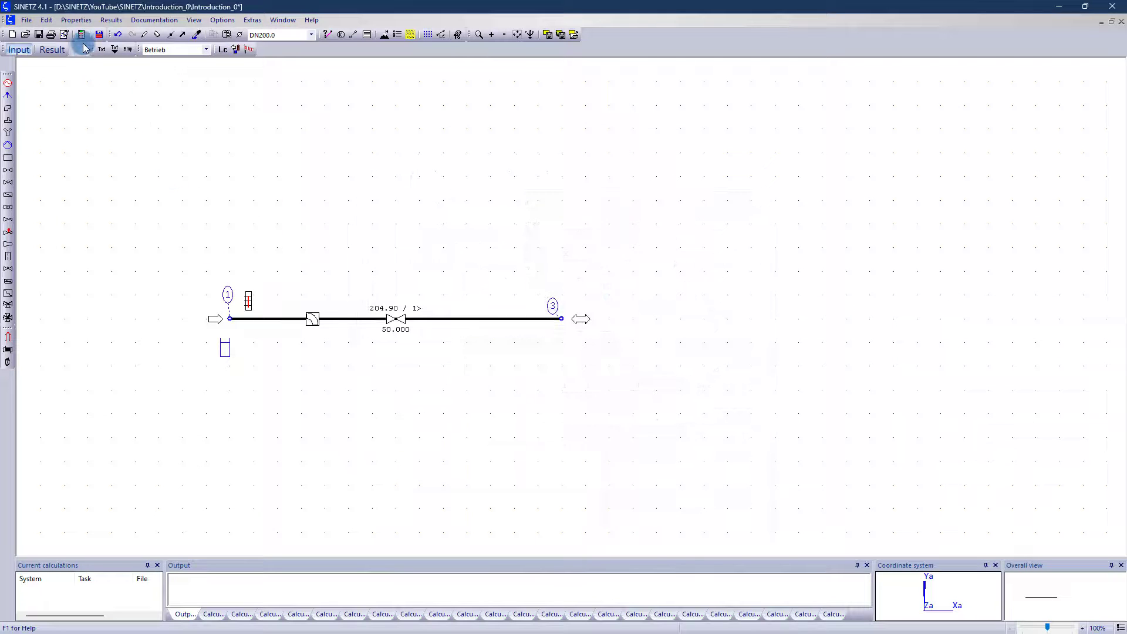
# Step: Run the Betrieb calculation and close the 0-error, 0-warning results summary
pyautogui.click(83, 39)
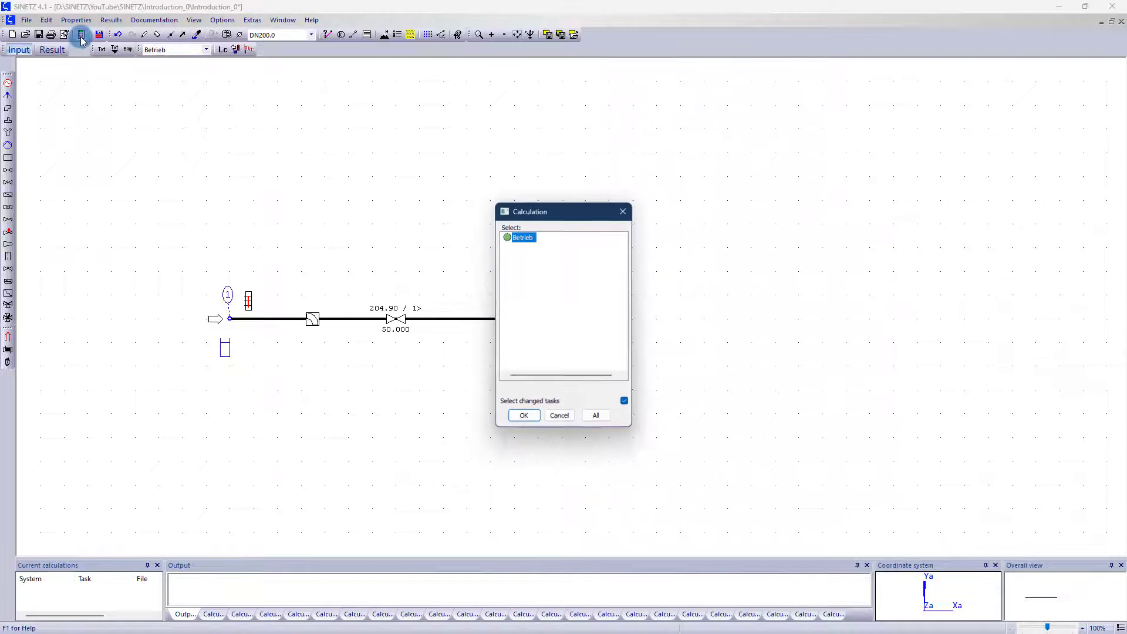
pyautogui.click(521, 415)
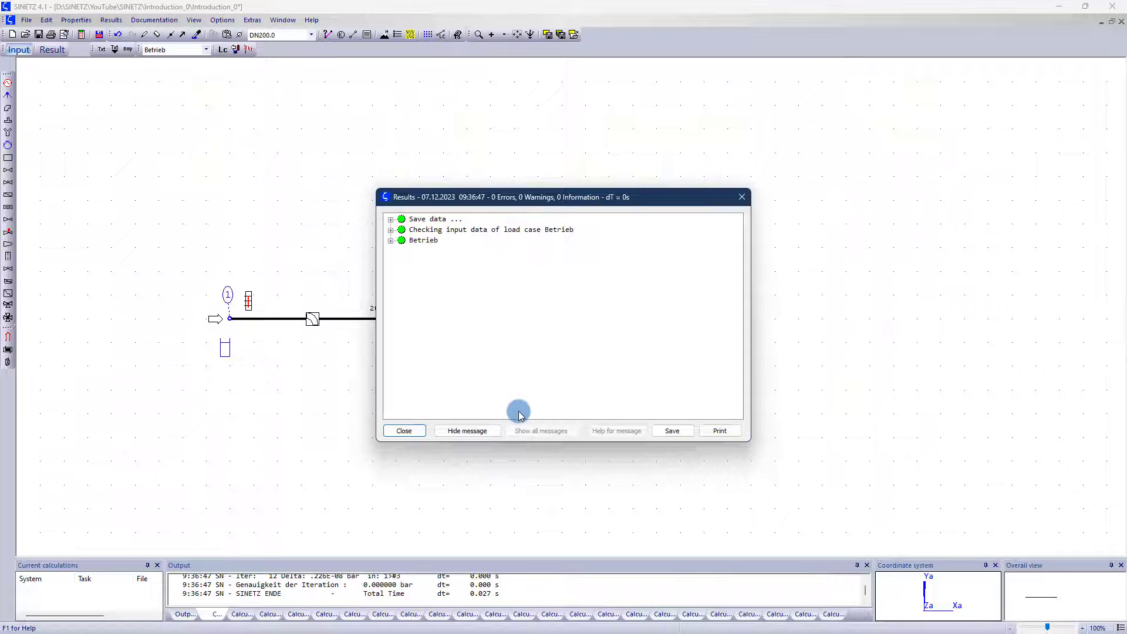
pyautogui.click(405, 431)
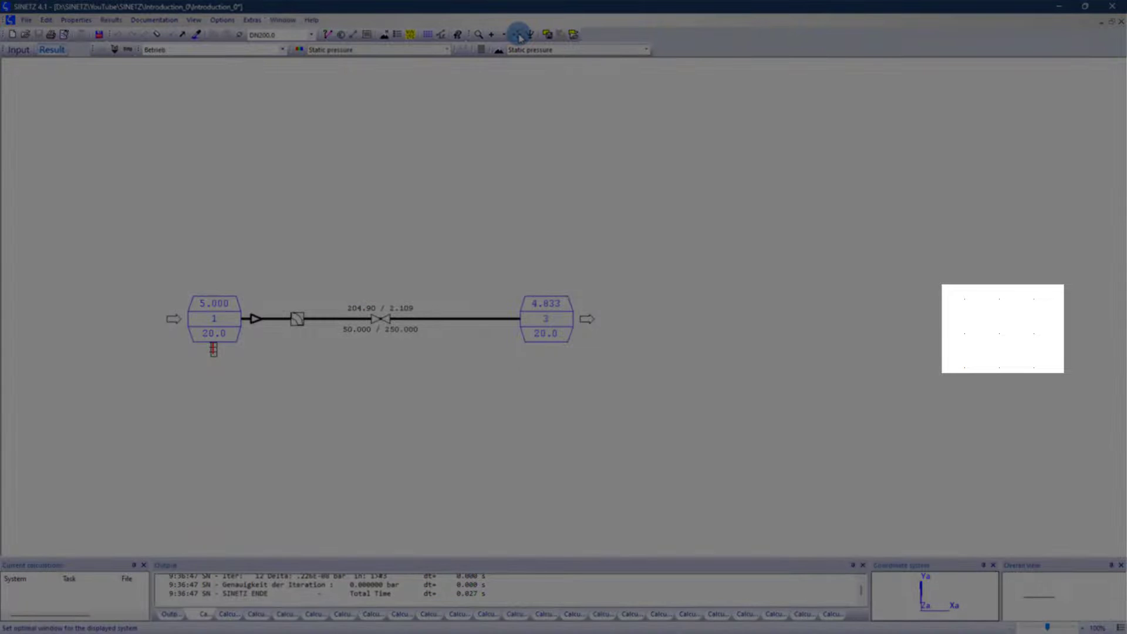
# Step: Fit the result drawing to the window, showing pressures 5.000 at node 1 and 4.833 at node 3
pyautogui.click(519, 37)
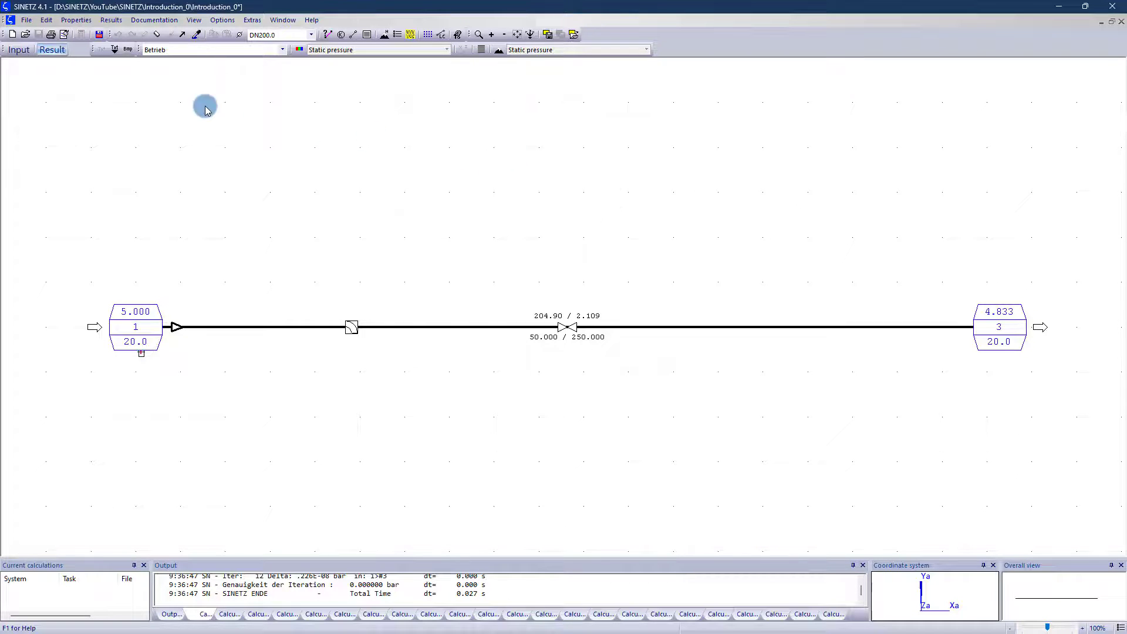
# Step: Insert node 5 on the node 1–3 pipe, 38 m from node 1 at 10 m height
pyautogui.click(17, 50)
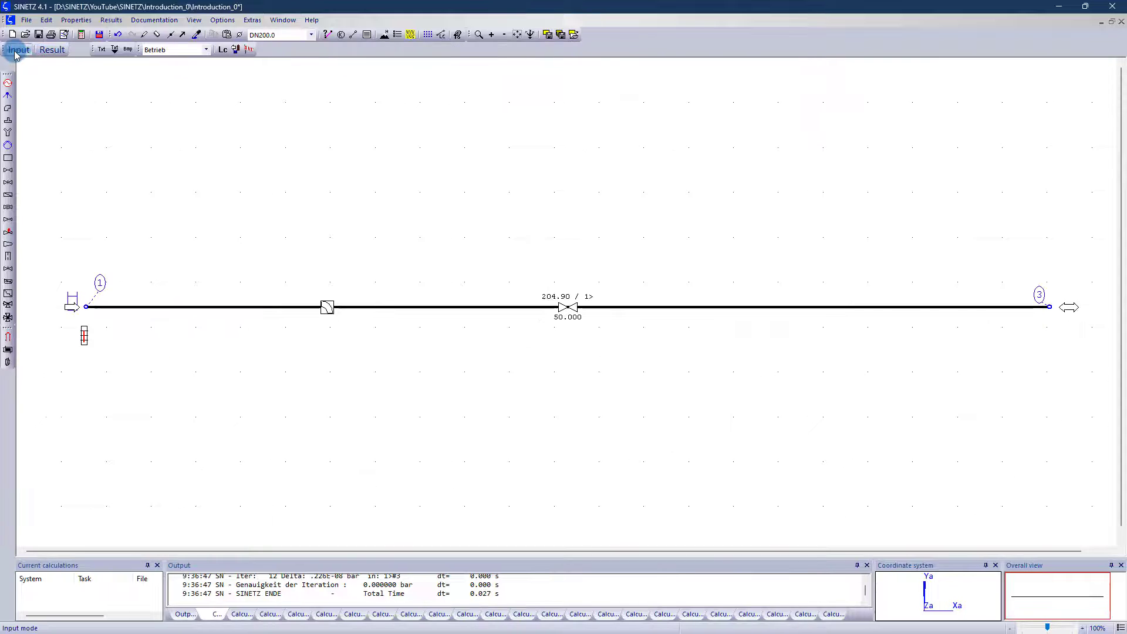
pyautogui.click(170, 35)
pyautogui.click(880, 306)
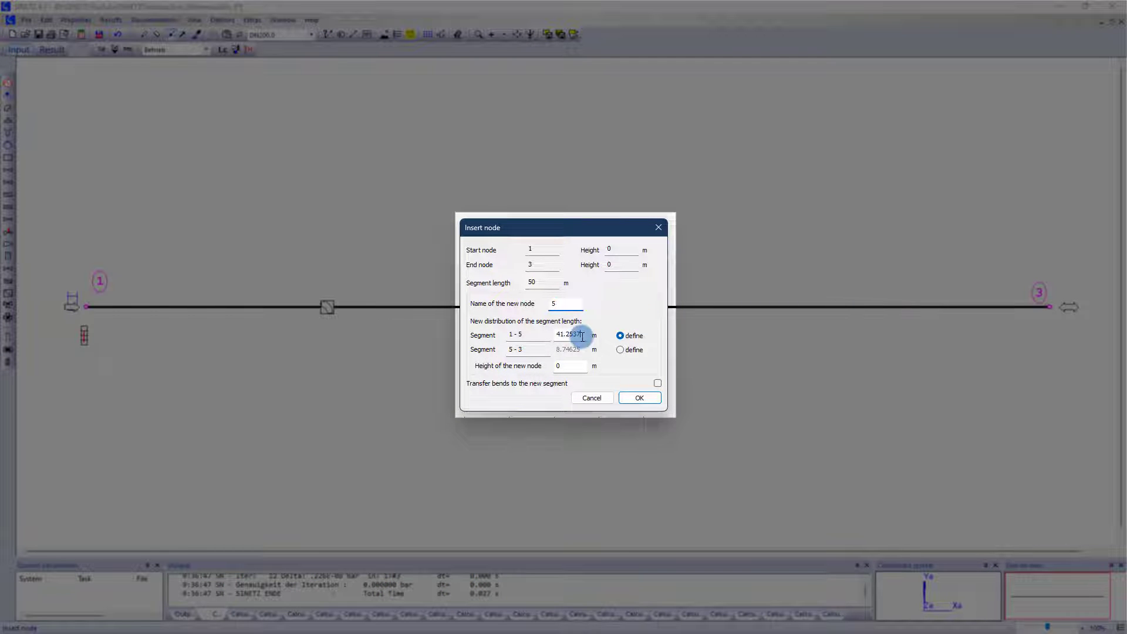
pyautogui.moveTo(580, 334); pyautogui.dragTo(547, 349)
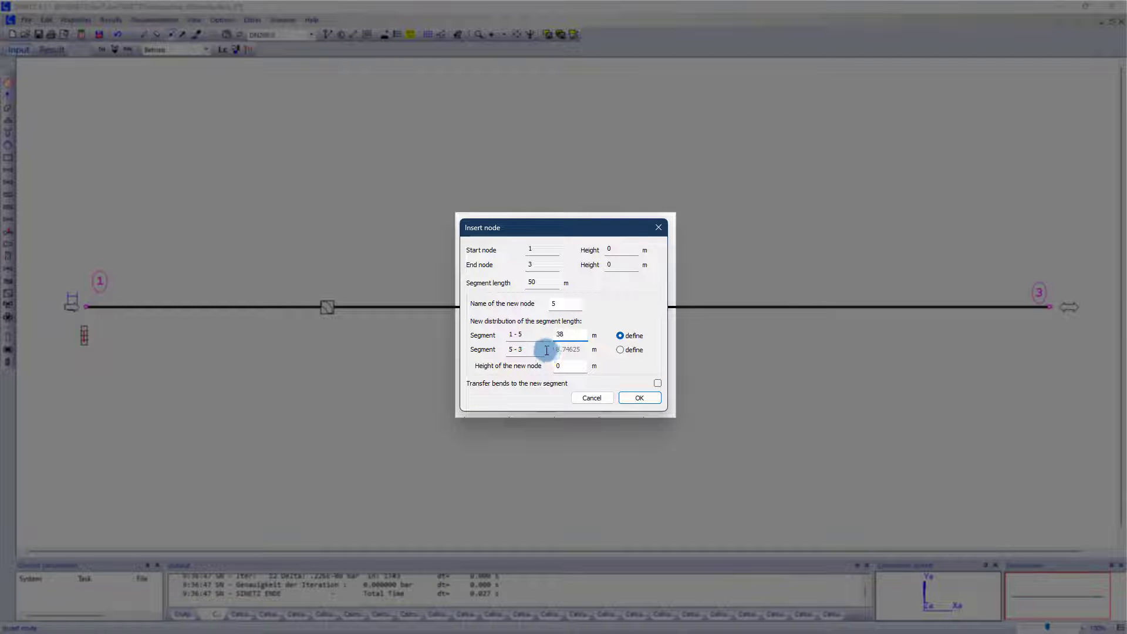
pyautogui.moveTo(571, 364); pyautogui.dragTo(531, 369)
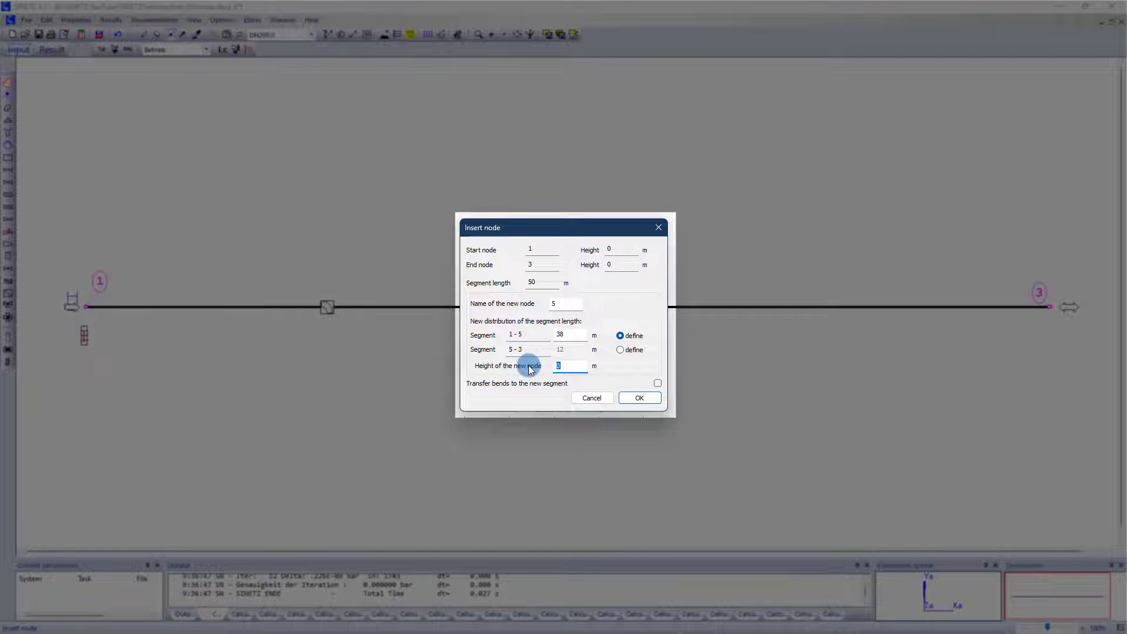
pyautogui.write('10')
pyautogui.press('Return')
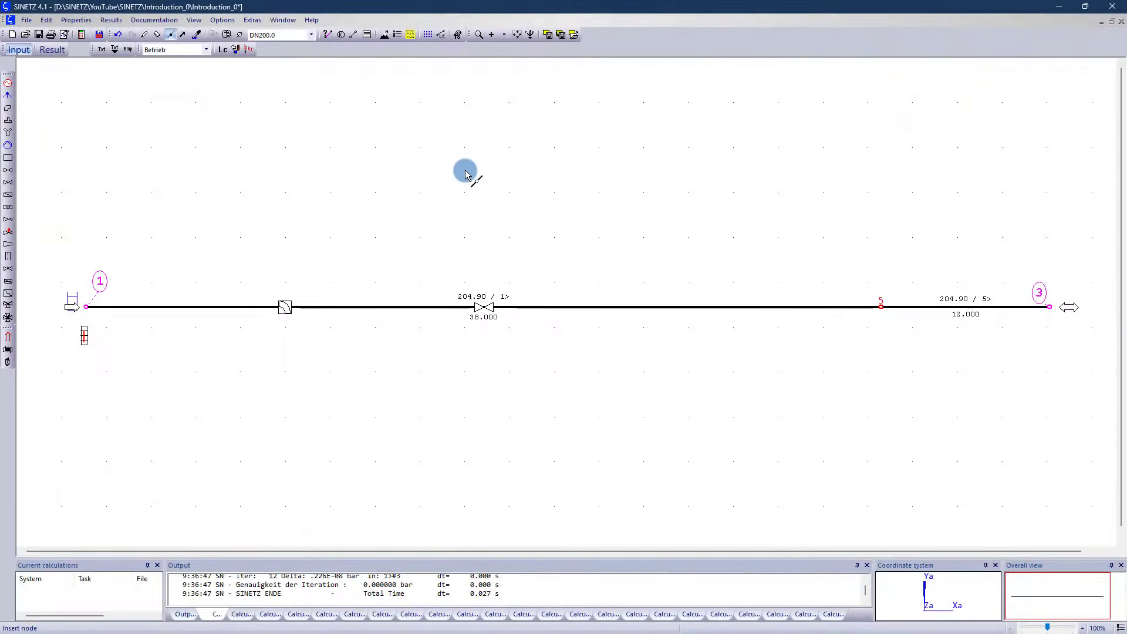
pyautogui.rightClick(467, 172)
pyautogui.click(505, 179)
# Step: Set node 3's height to 10 m and show the network in 3-D with node heights
pyautogui.click(384, 35)
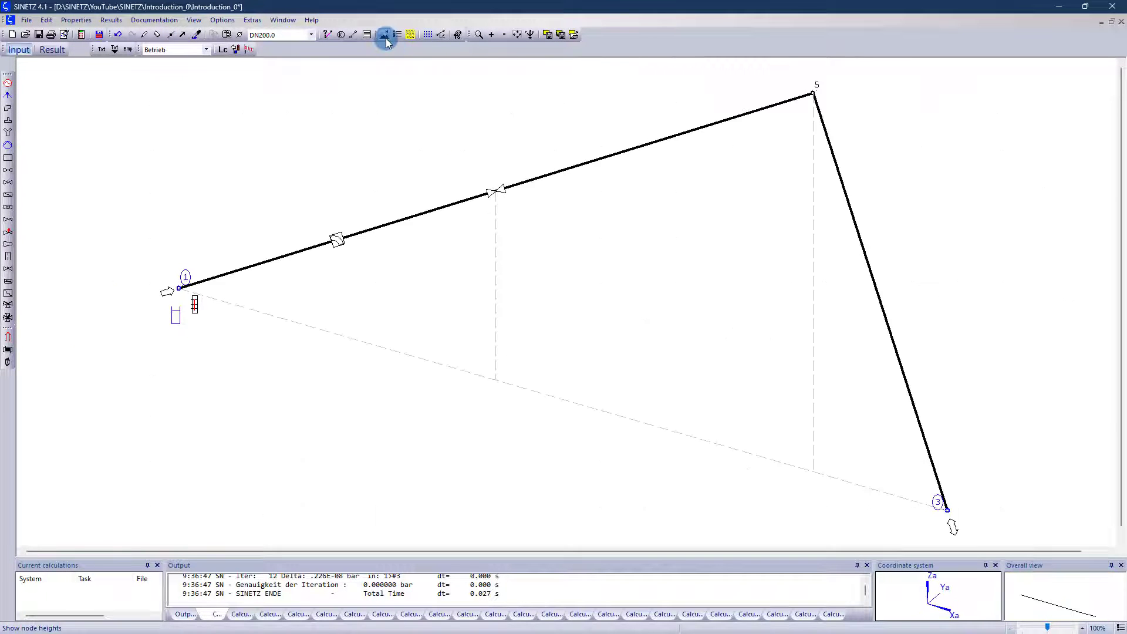
pyautogui.click(385, 35)
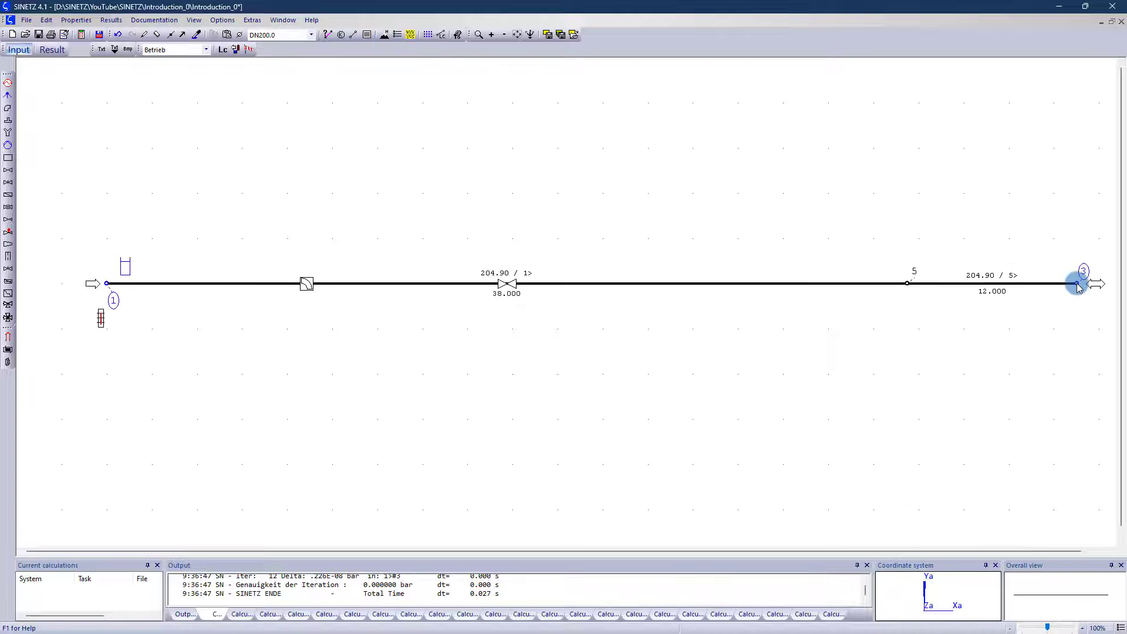
pyautogui.doubleClick(1077, 285)
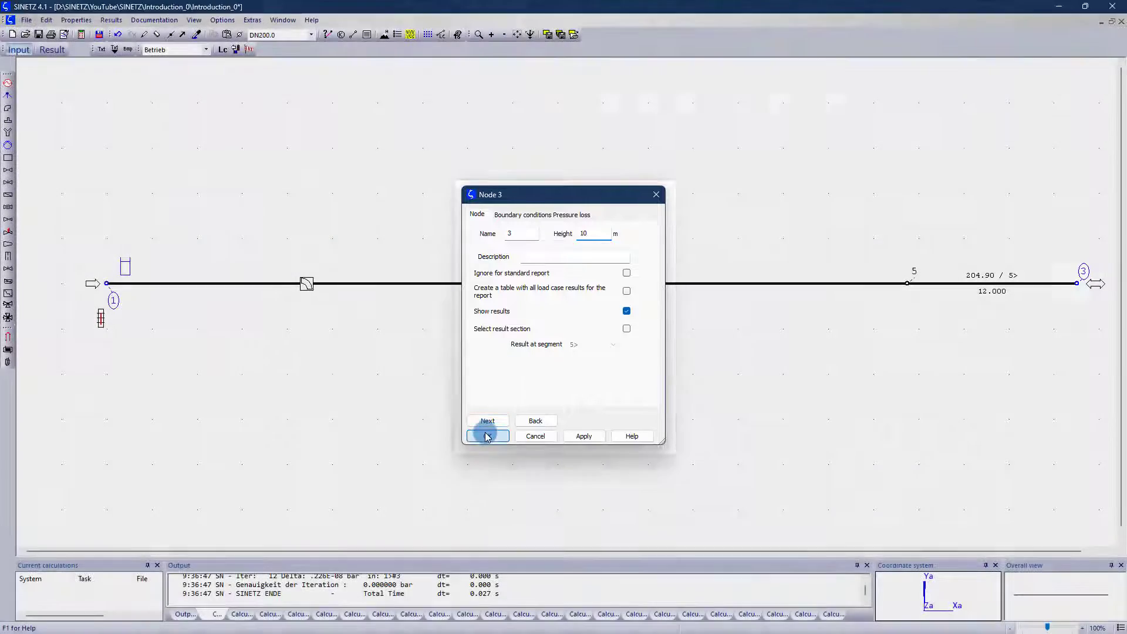
pyautogui.click(487, 435)
pyautogui.click(385, 35)
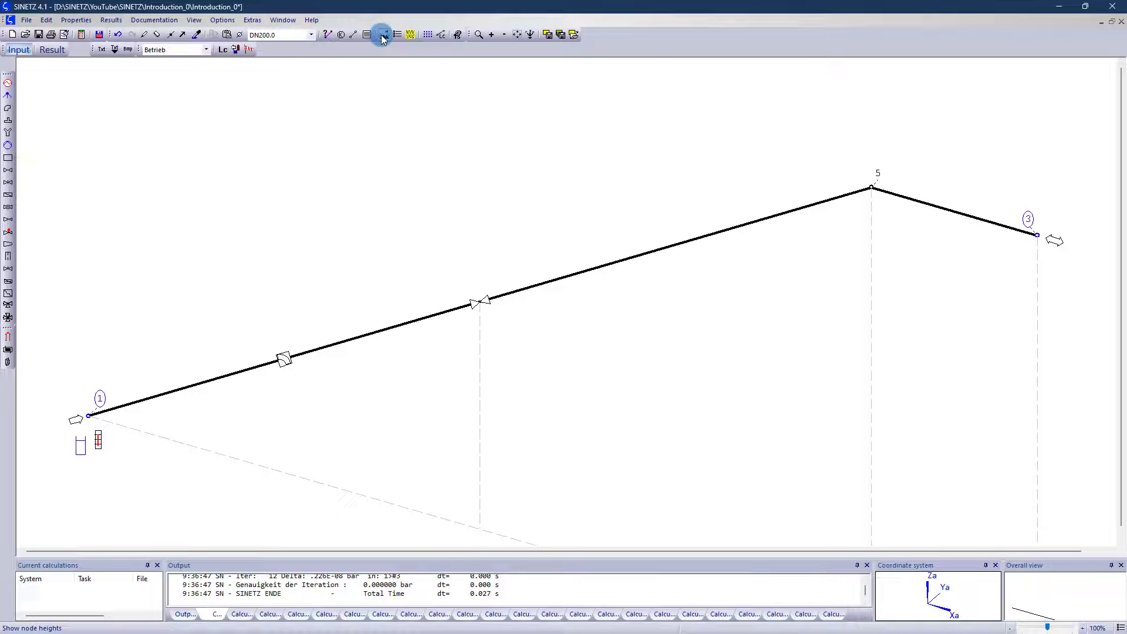
# Step: Recalculate the Betrieb load case and view the results fitted to the window
pyautogui.click(81, 34)
pyautogui.click(523, 416)
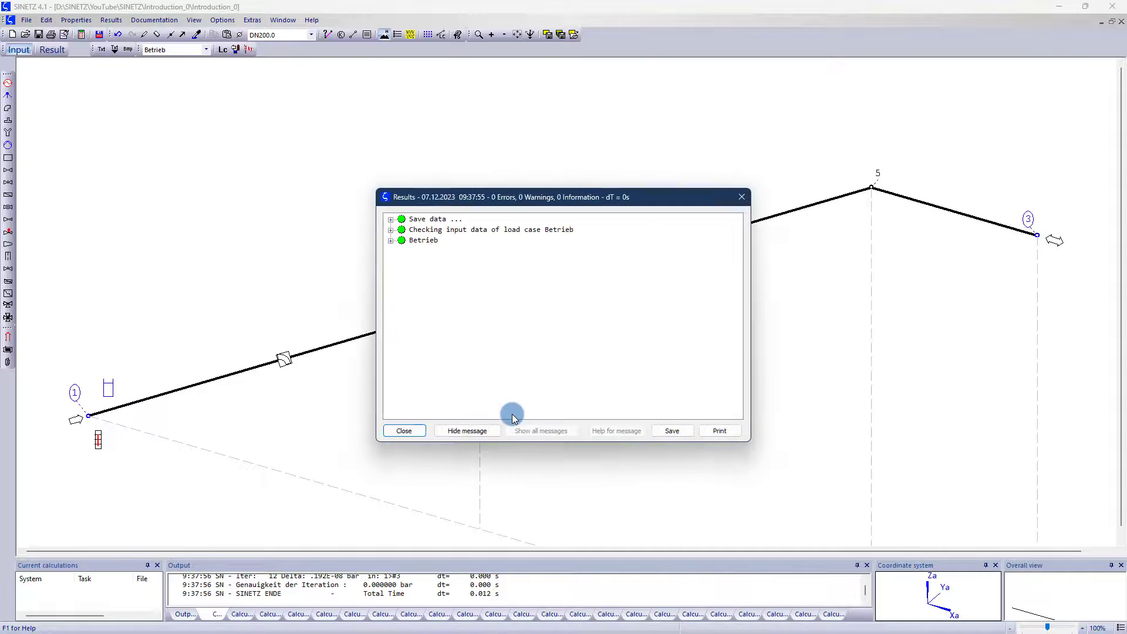
pyautogui.click(405, 430)
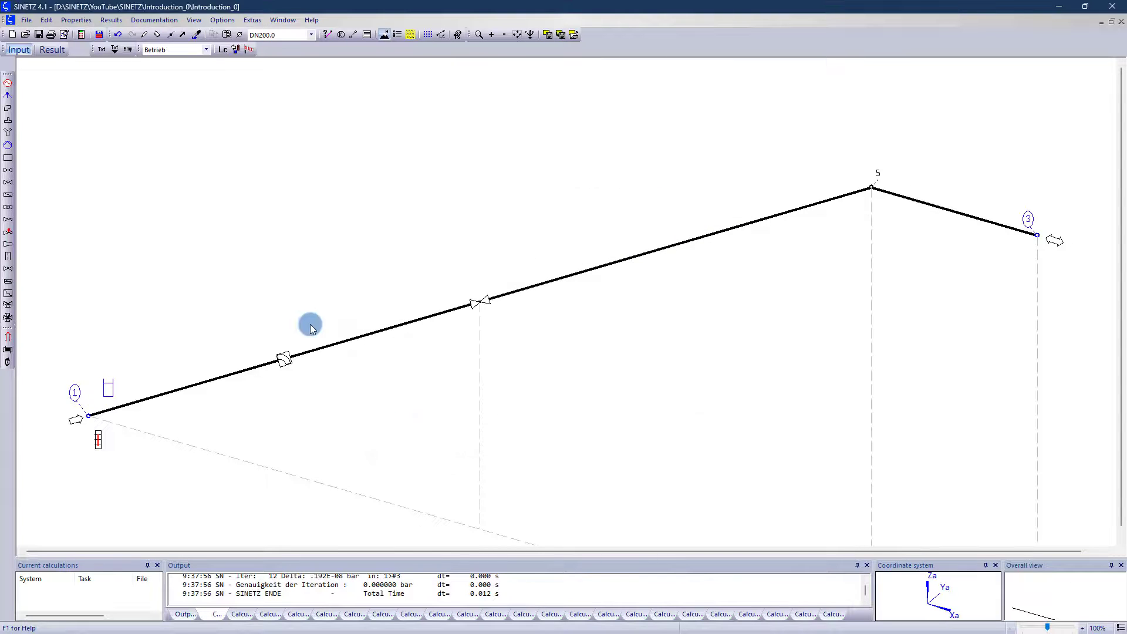
pyautogui.click(49, 50)
pyautogui.click(155, 60)
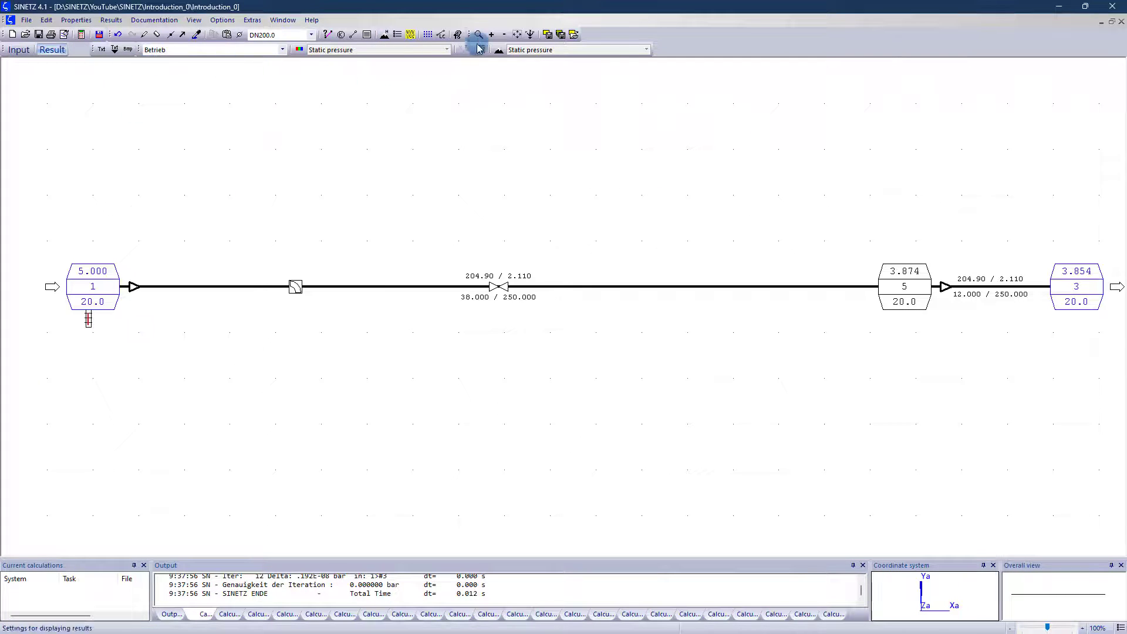
pyautogui.click(516, 34)
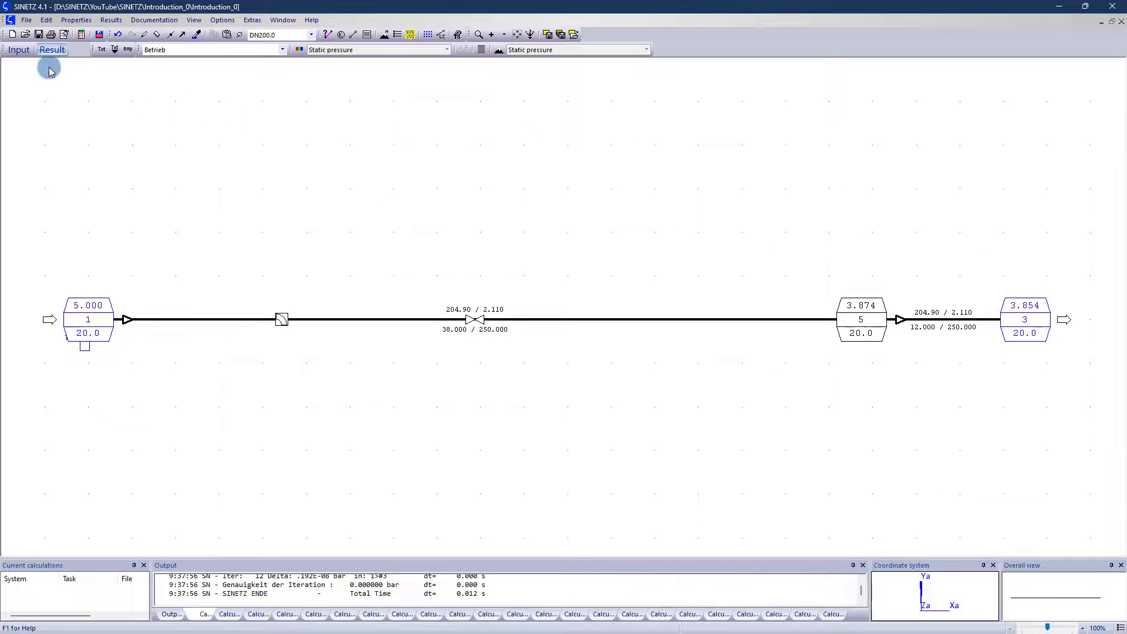
# Step: Give node 3 a fixed pressure of 4.5 bar a and make it an outflow of 250 t/h
pyautogui.click(18, 50)
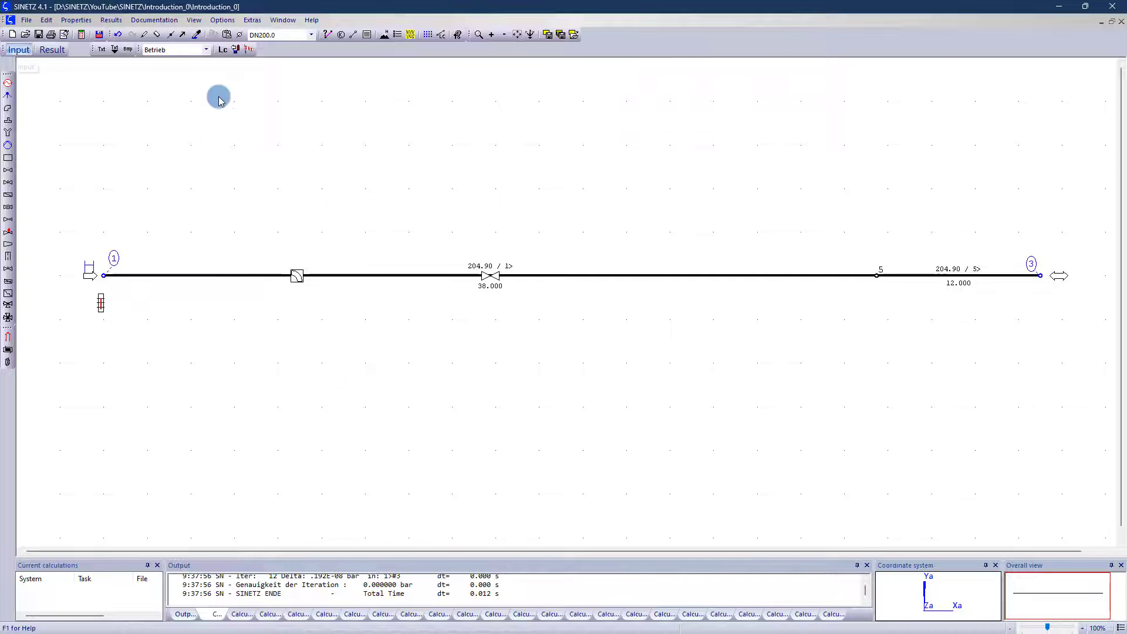
pyautogui.doubleClick(1040, 276)
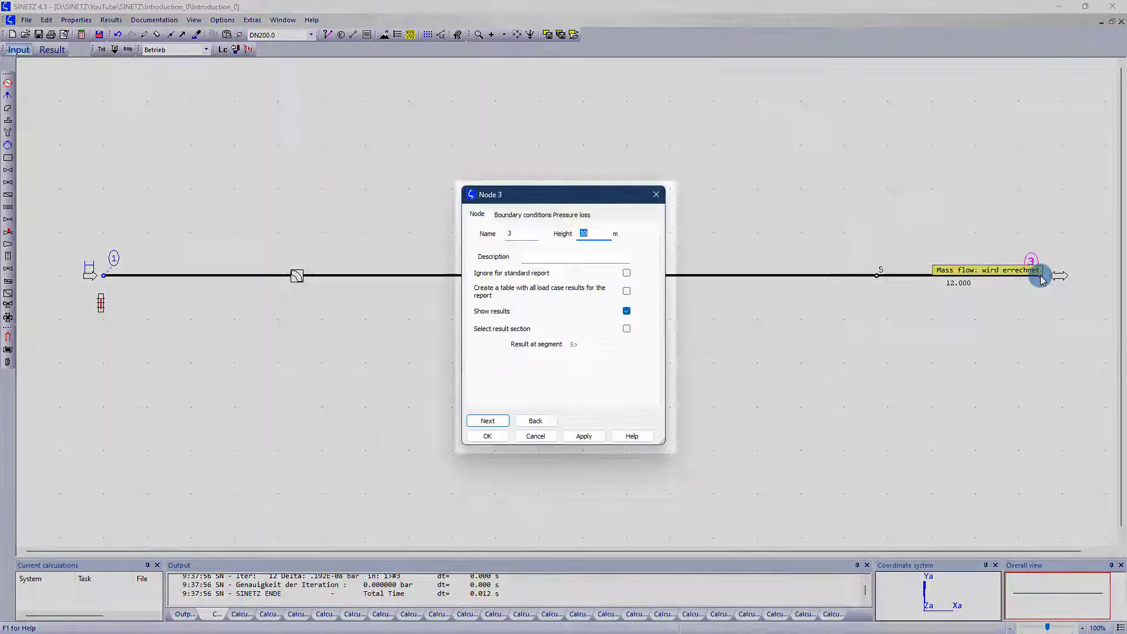
pyautogui.click(583, 216)
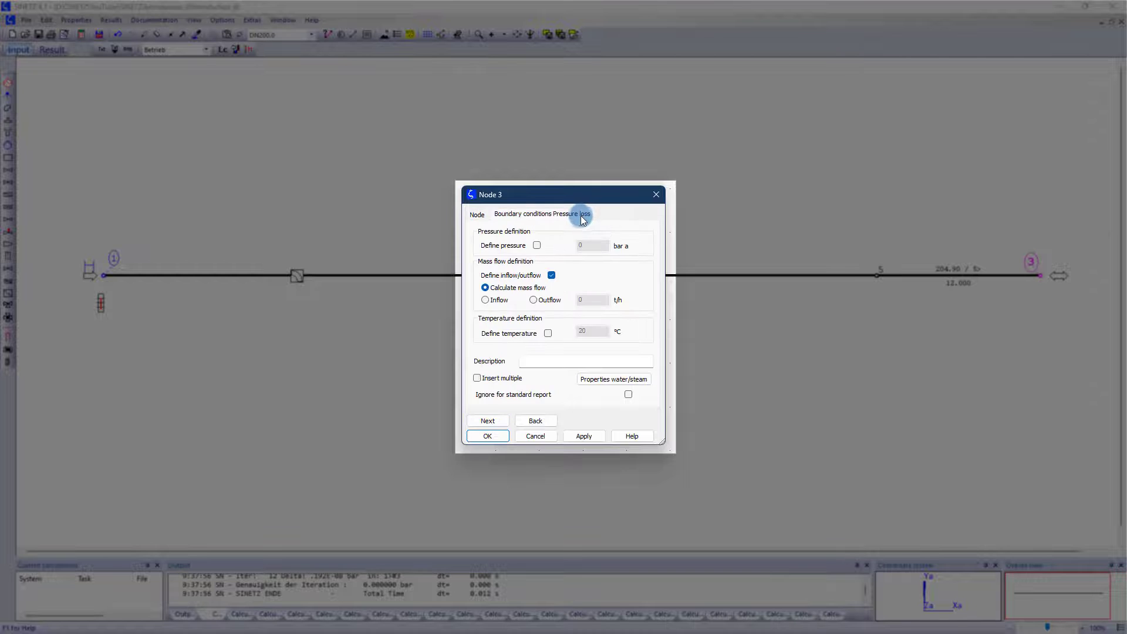
pyautogui.click(537, 245)
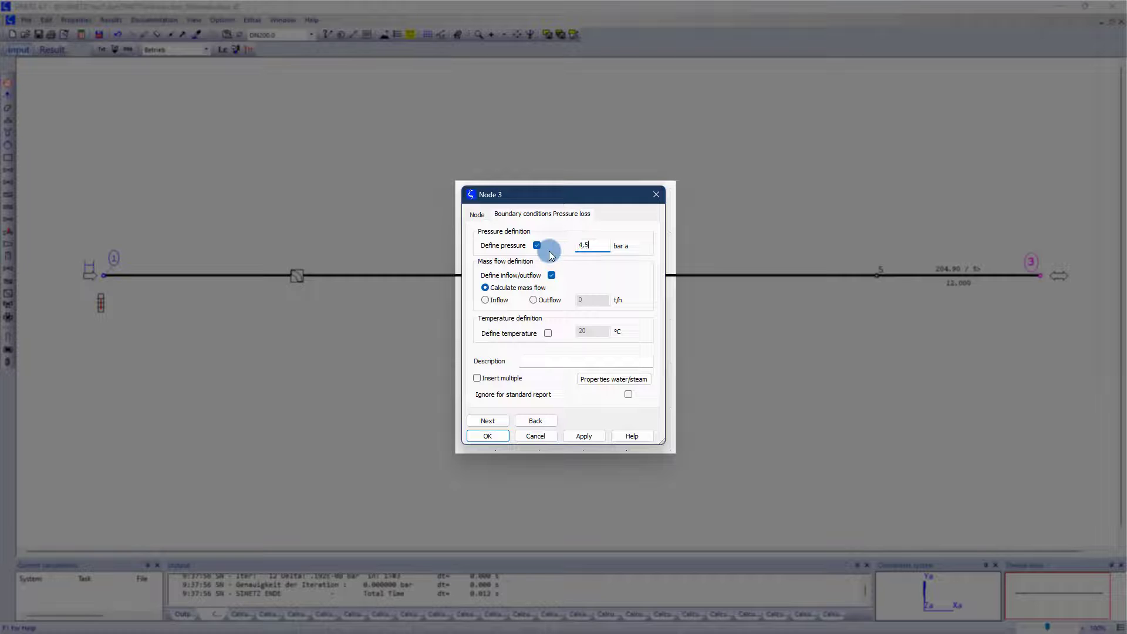
pyautogui.write('4,5')
pyautogui.click(533, 300)
pyautogui.click(582, 300)
pyautogui.doubleClick(582, 299)
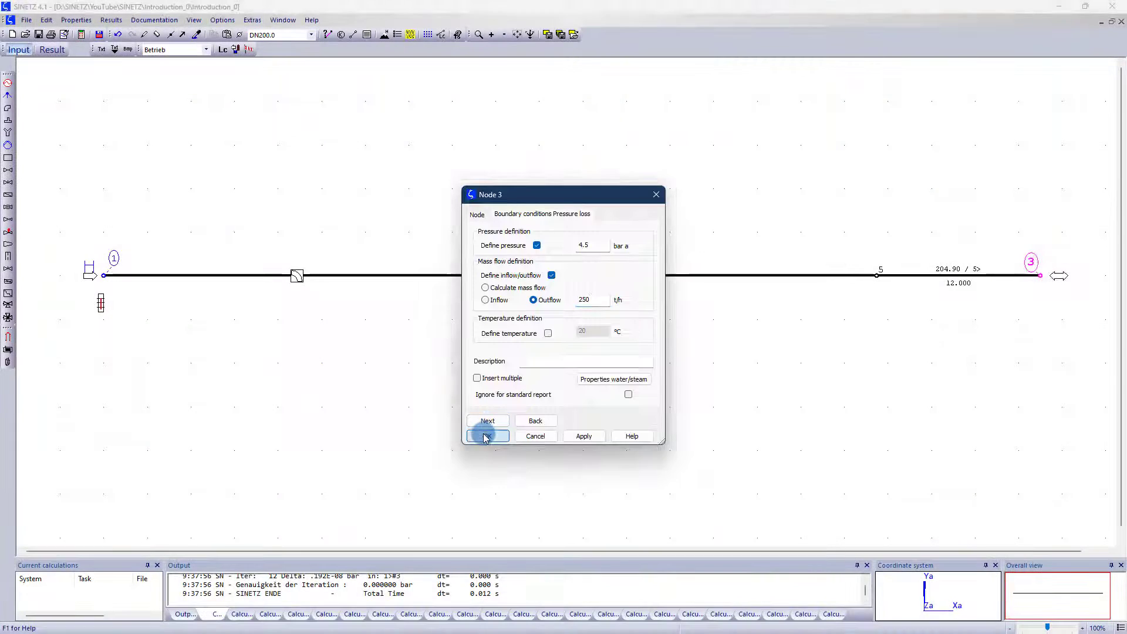
pyautogui.click(487, 436)
pyautogui.rightClick(326, 206)
pyautogui.click(326, 205)
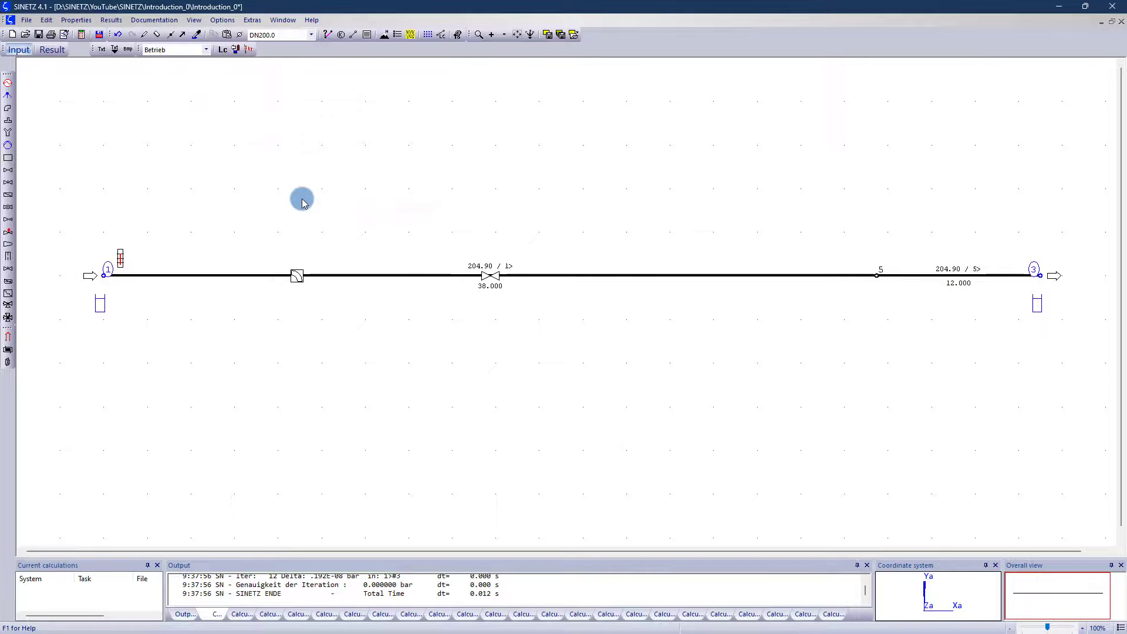
# Step: Remove node 1's fixed pressure, let its mass flow be calculated, and start the calculation
pyautogui.doubleClick(101, 272)
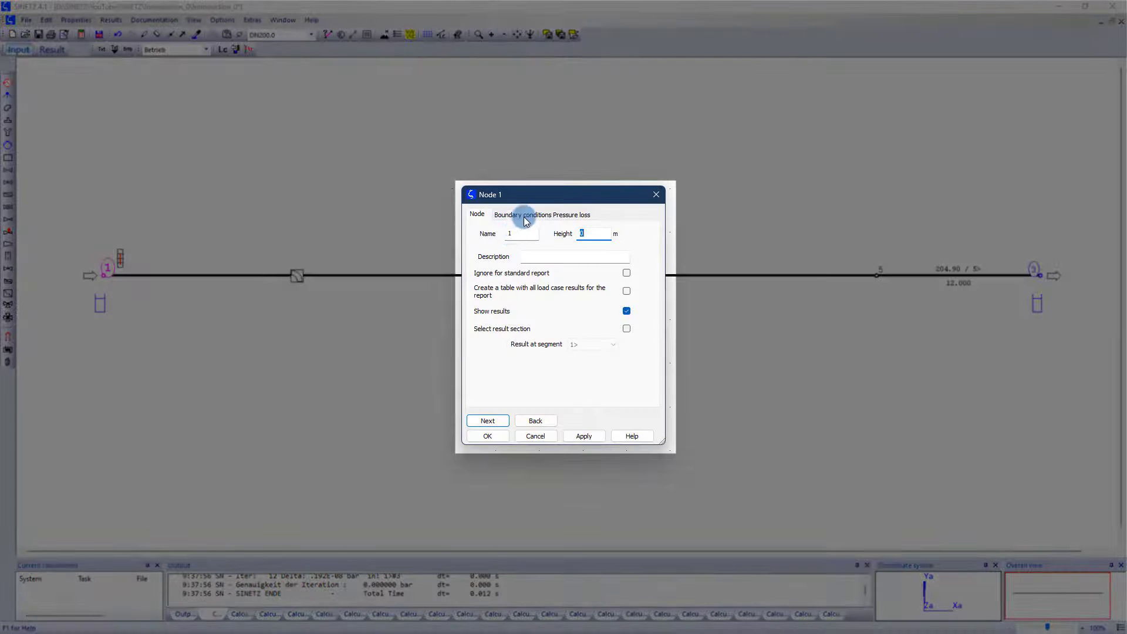
pyautogui.click(526, 218)
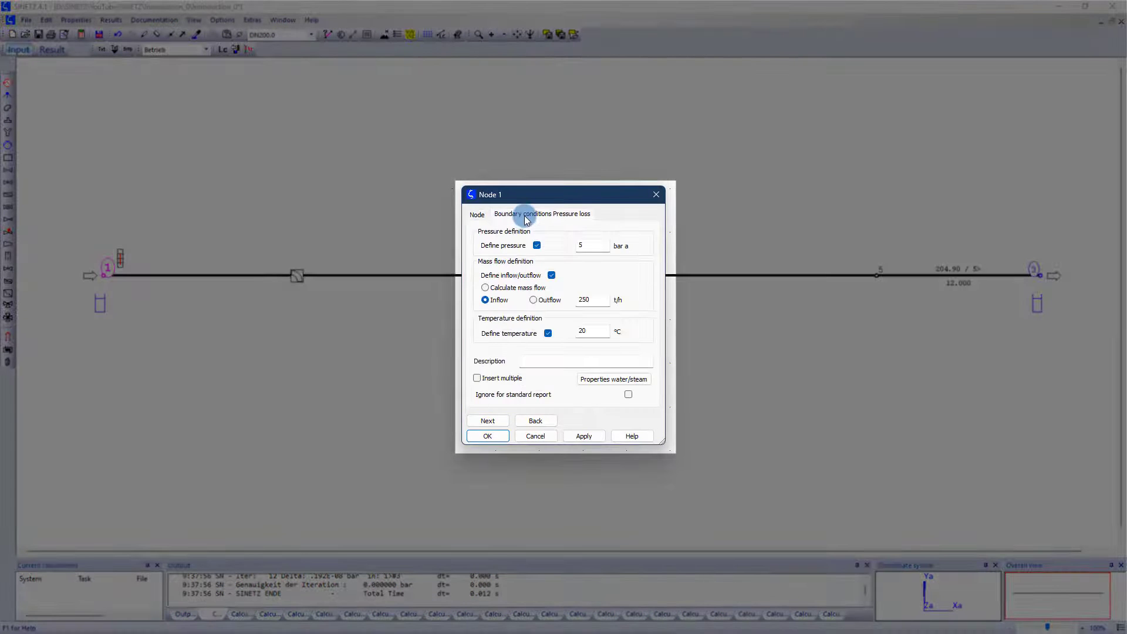
pyautogui.click(536, 245)
pyautogui.click(485, 287)
pyautogui.click(487, 436)
pyautogui.rightClick(243, 189)
pyautogui.click(246, 192)
pyautogui.click(81, 34)
# Step: Run the Betrieb load case and view the results, with the whole network fitted into view
pyautogui.click(523, 416)
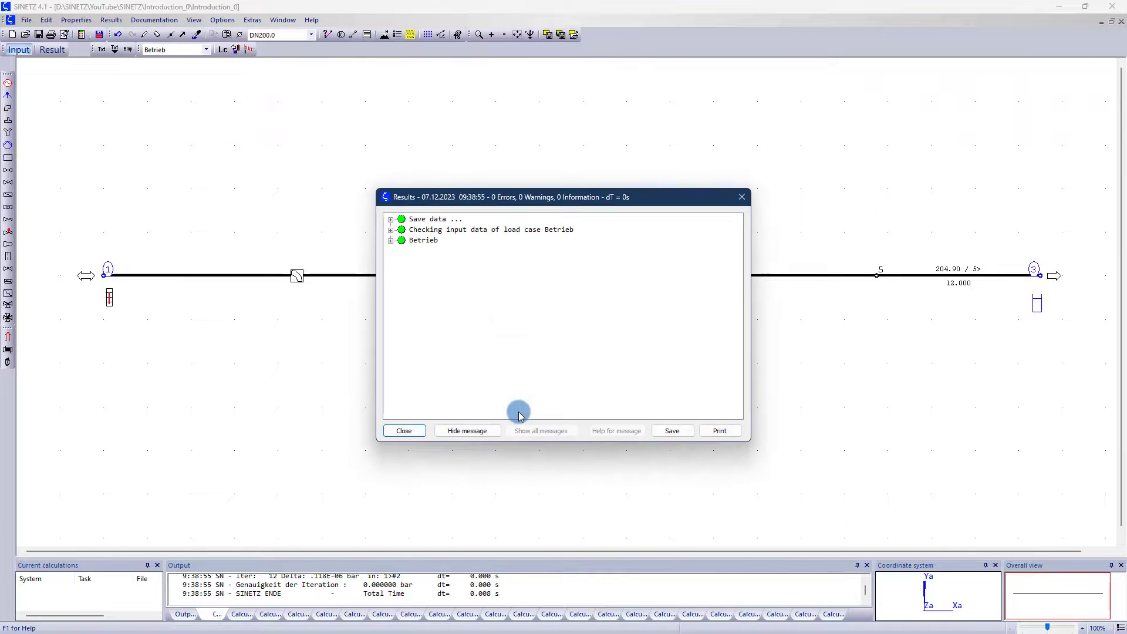
pyautogui.click(401, 430)
pyautogui.click(52, 50)
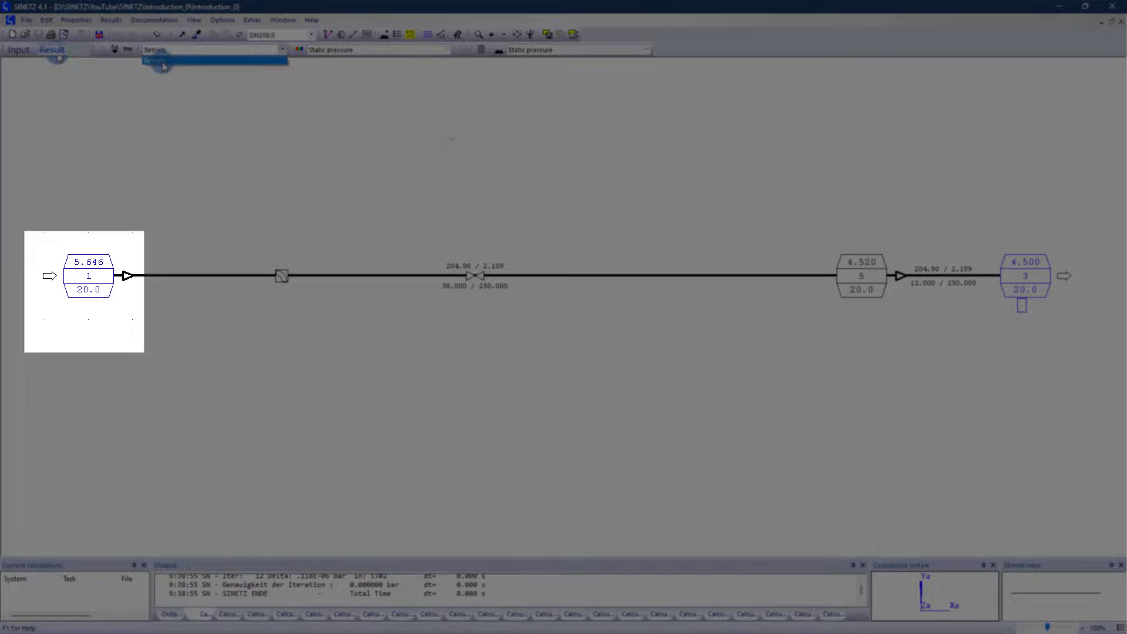
pyautogui.click(155, 61)
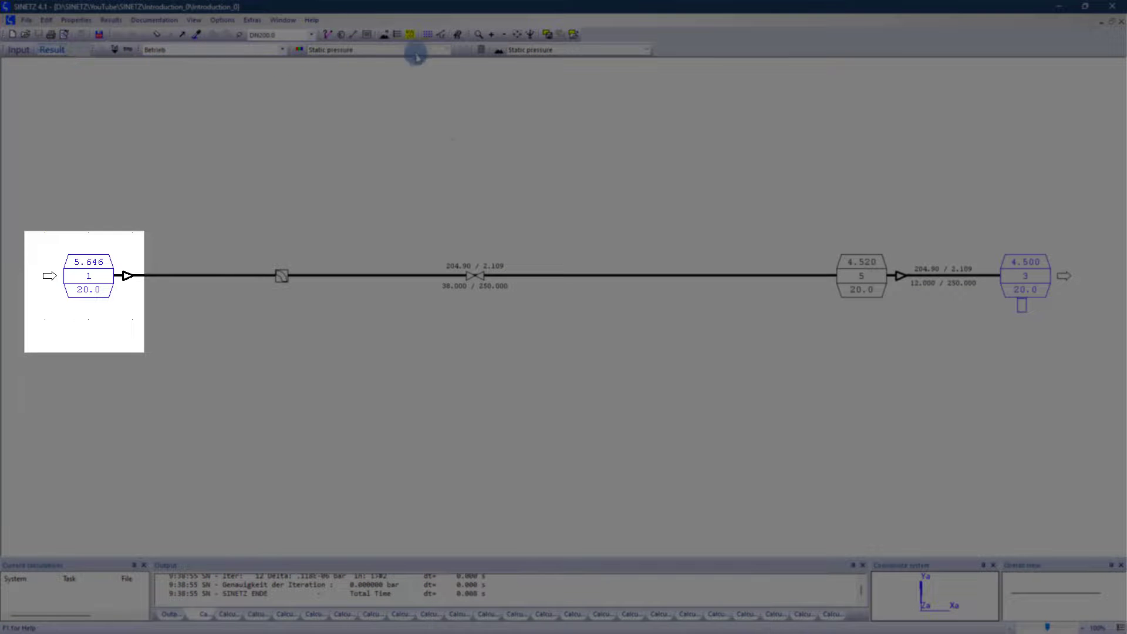
pyautogui.click(523, 36)
pyautogui.rightClick(428, 131)
pyautogui.click(259, 216)
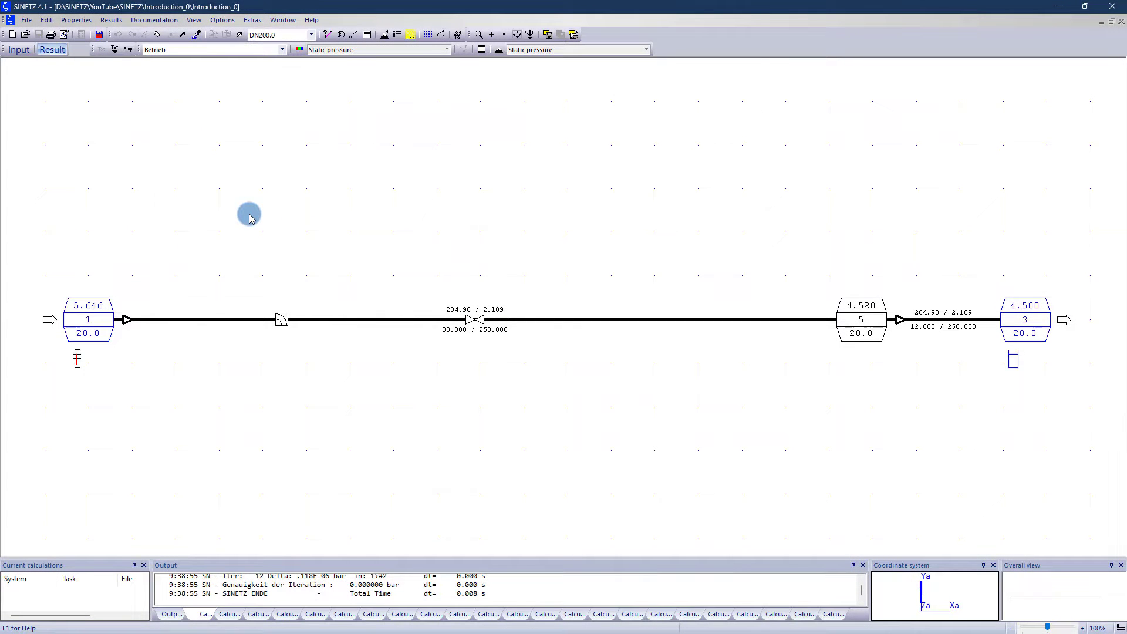